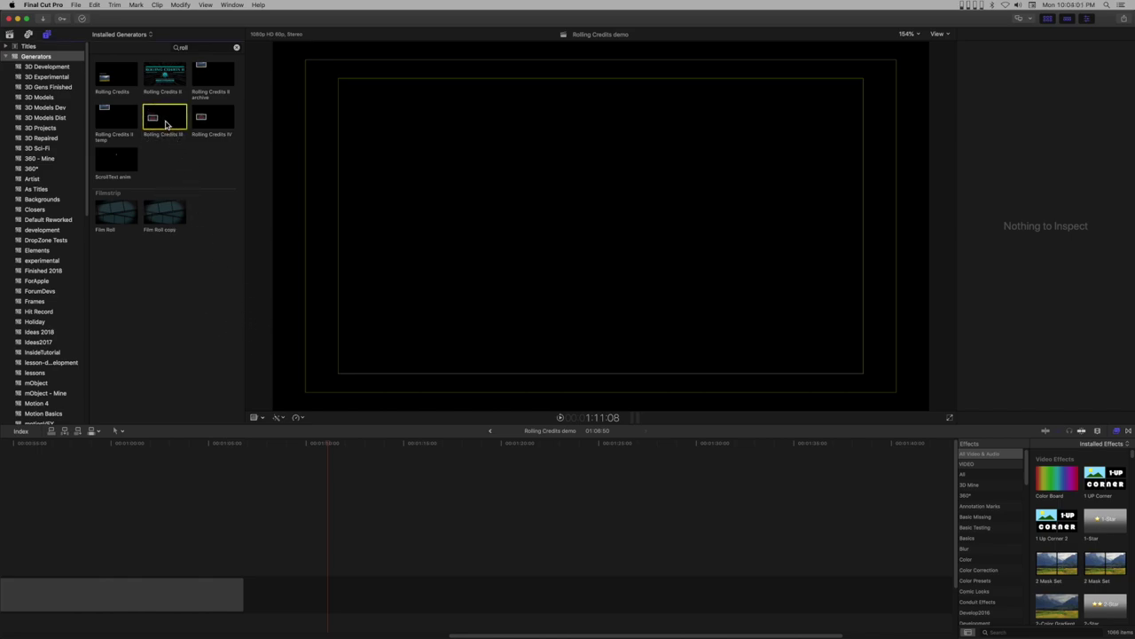
Step: Append the Rolling Credits III generator to the timeline and select its clip
key("e")
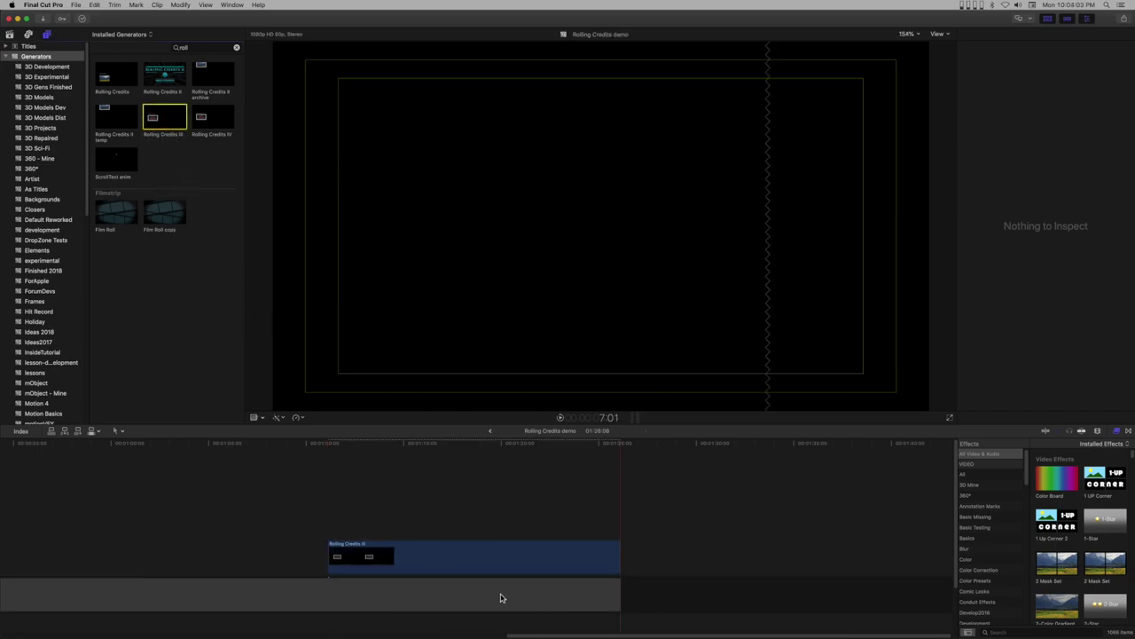
left_click_drag(621, 446, 455, 507)
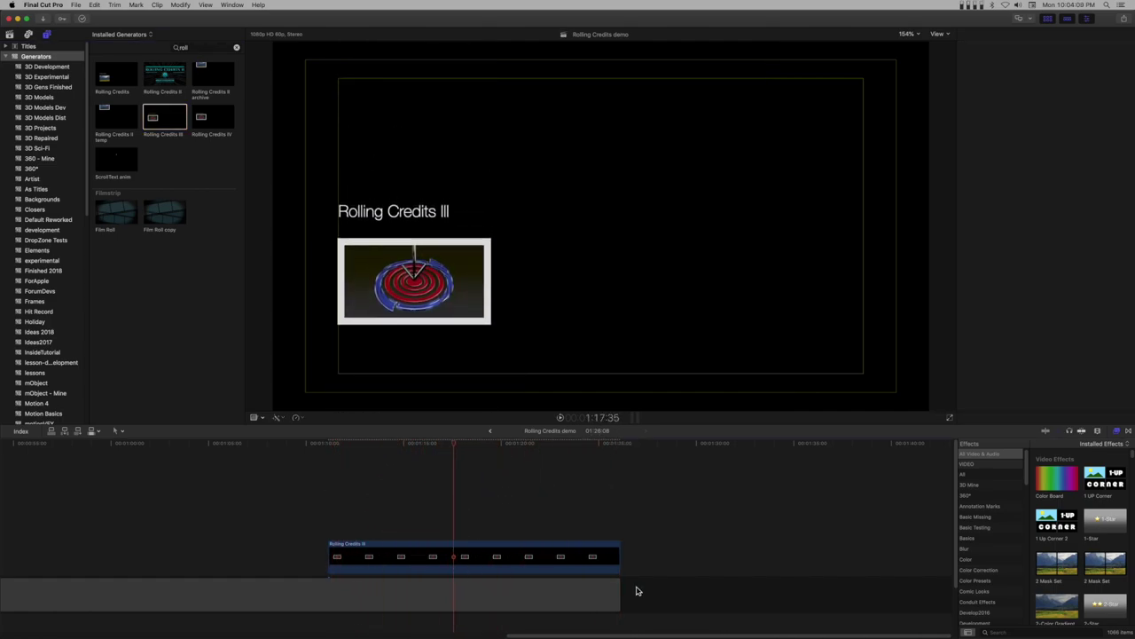
left_click(478, 568)
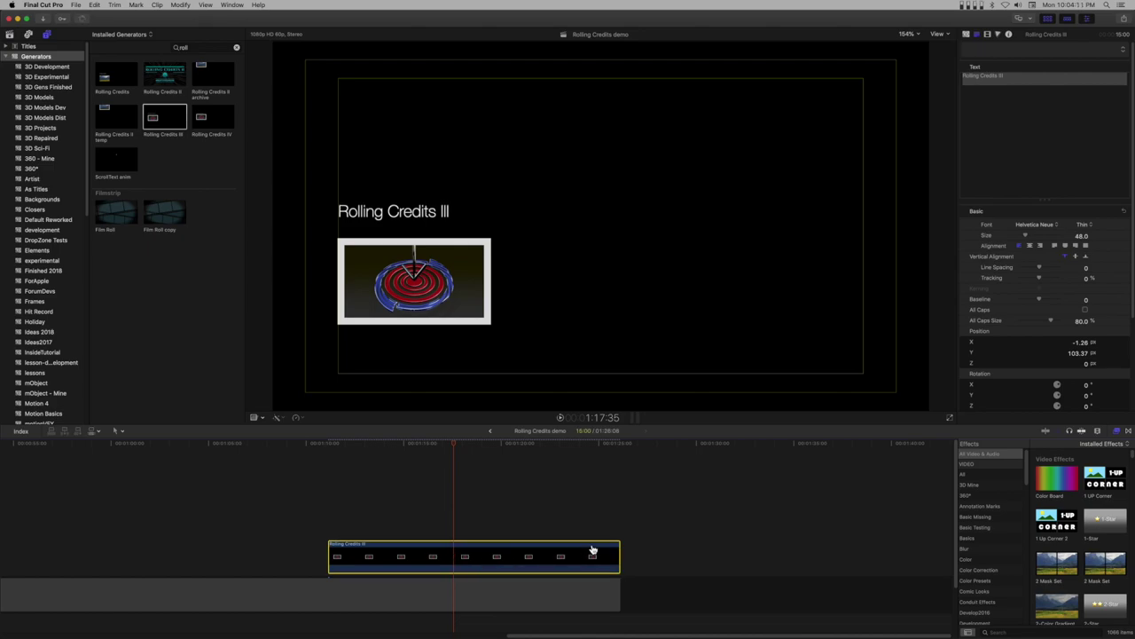
Step: In the credits template in TextEdit, select the lines from Film Title through Cast
key("super+Tab")
left_click(567, 320)
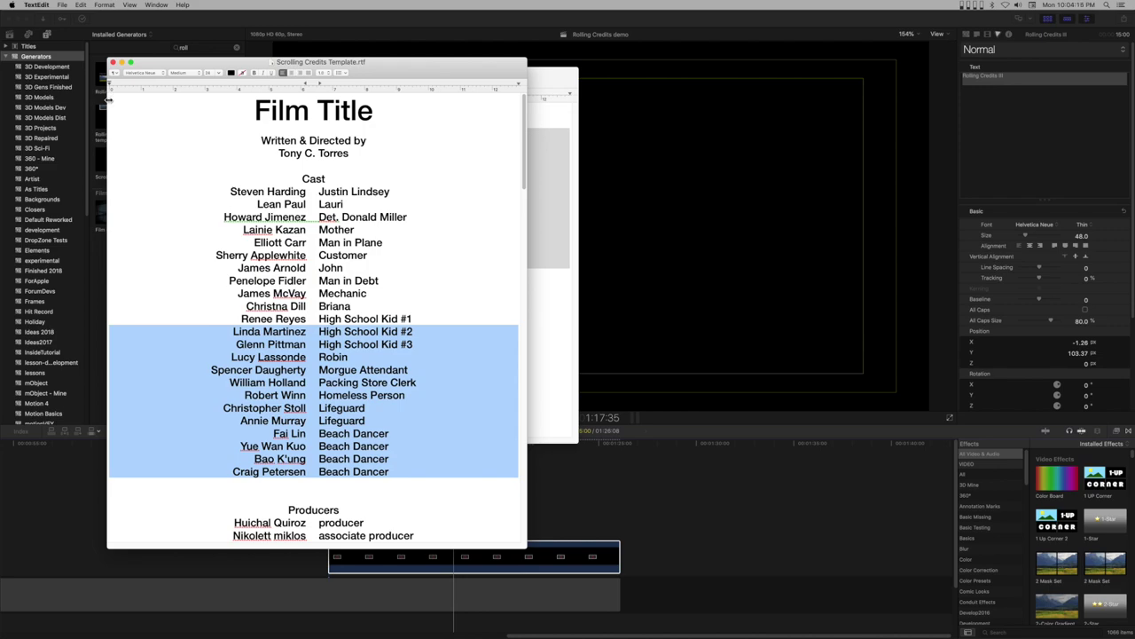
left_click_drag(109, 99, 338, 181)
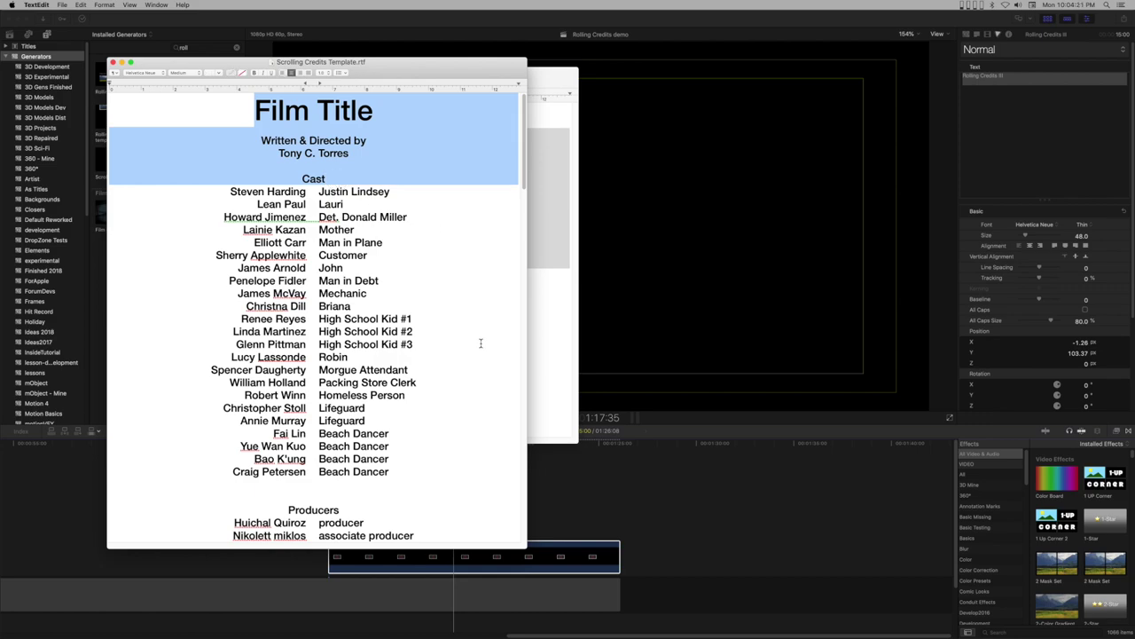
Step: Put the Rolling Credits III title into text editing in the viewer, toggling the ruler off and on
left_click(625, 156)
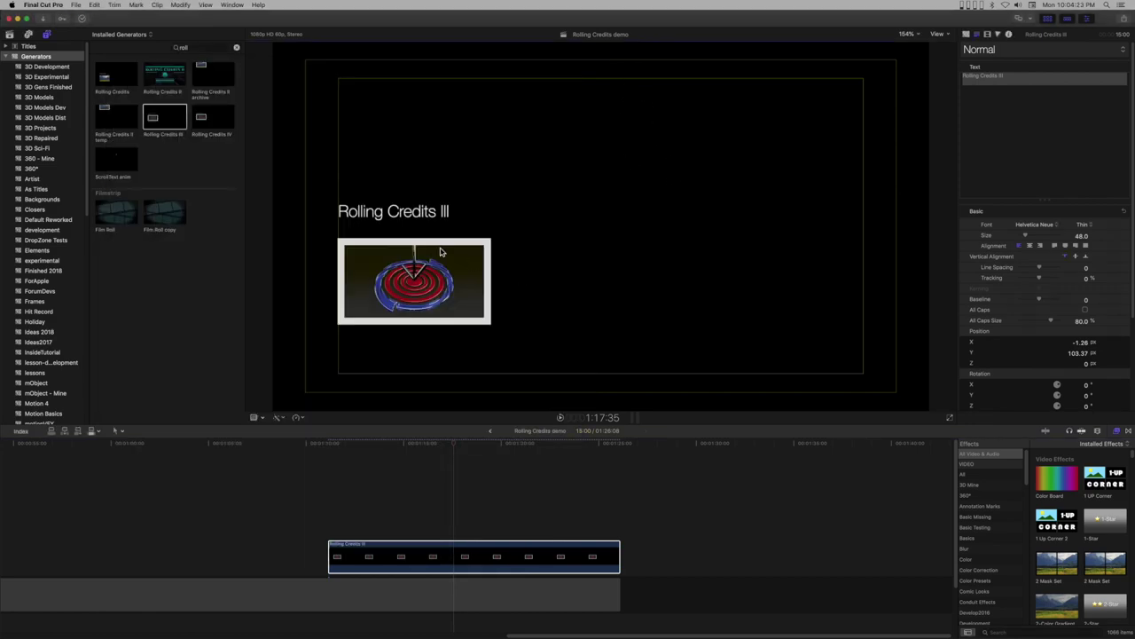
left_click(382, 218)
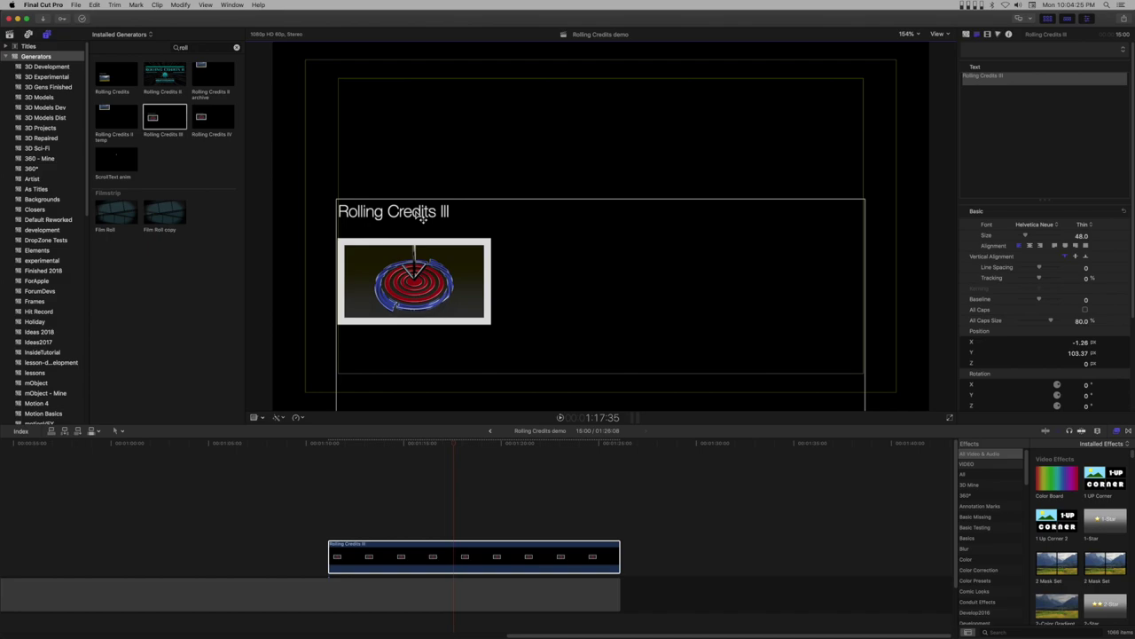
double_click(423, 217)
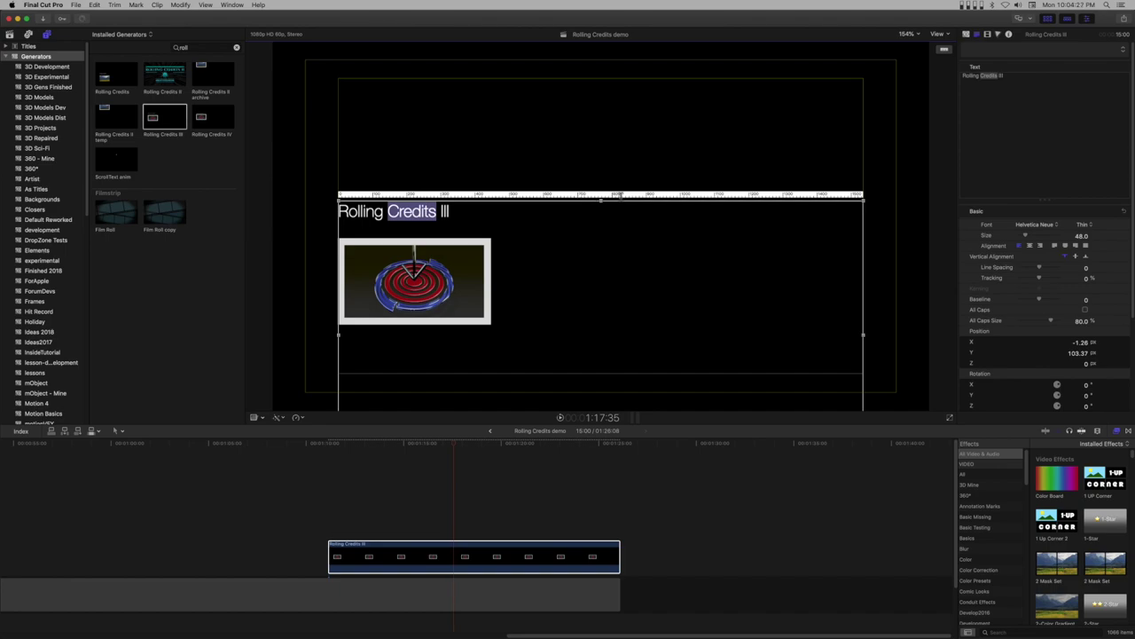
left_click(946, 51)
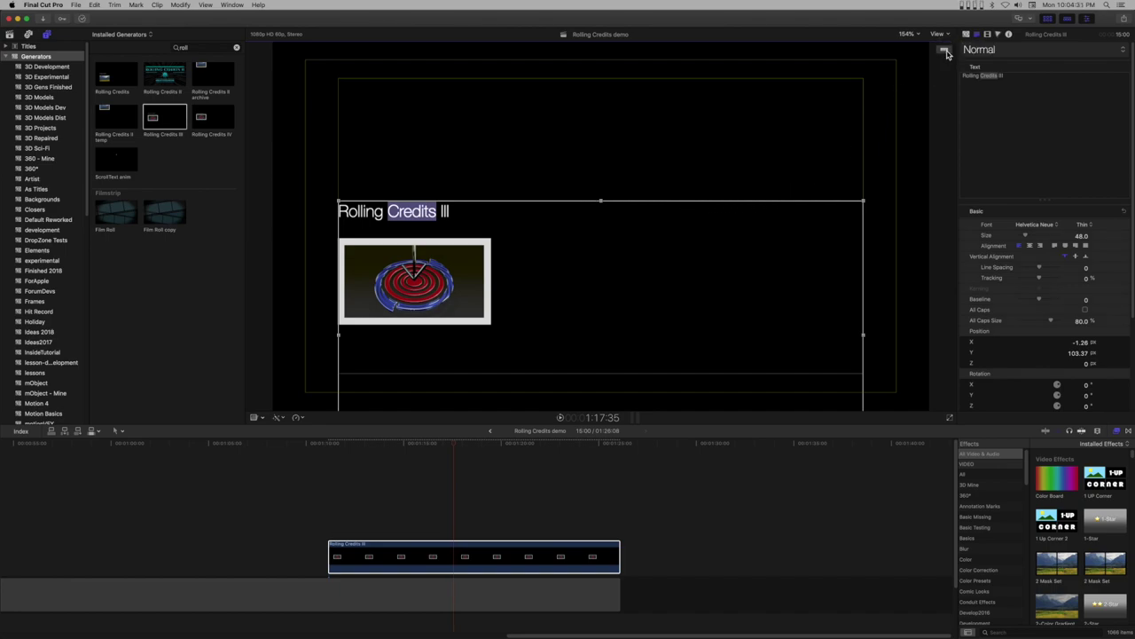
left_click(946, 52)
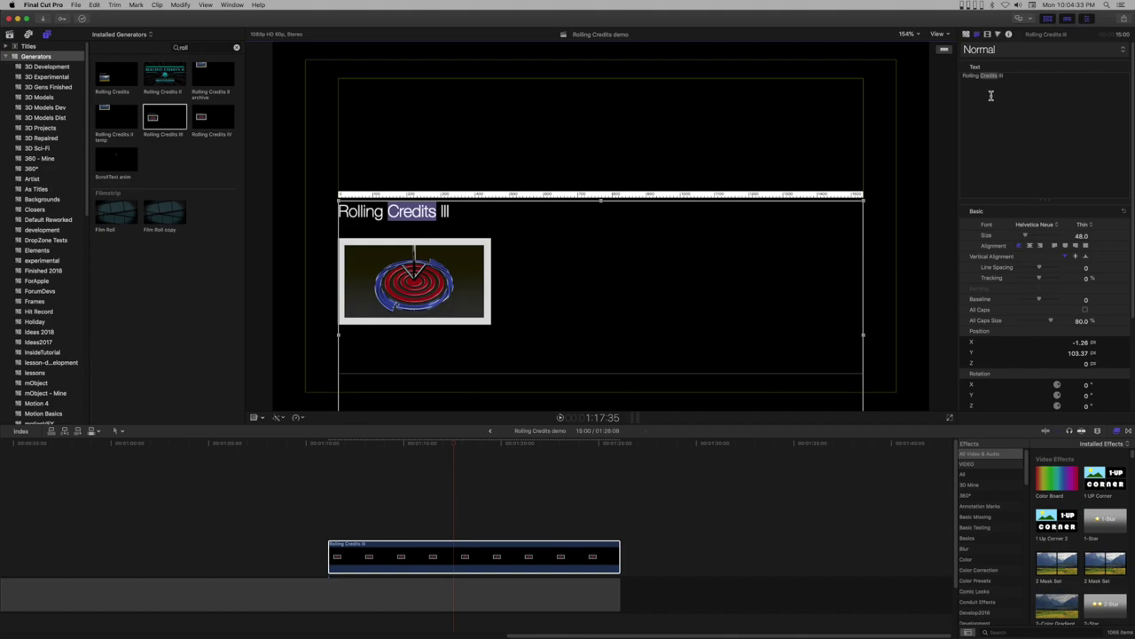
Step: Turn off Use Drop Zone and paste the Film Title, director and Cast lines over the sample title
left_click(966, 33)
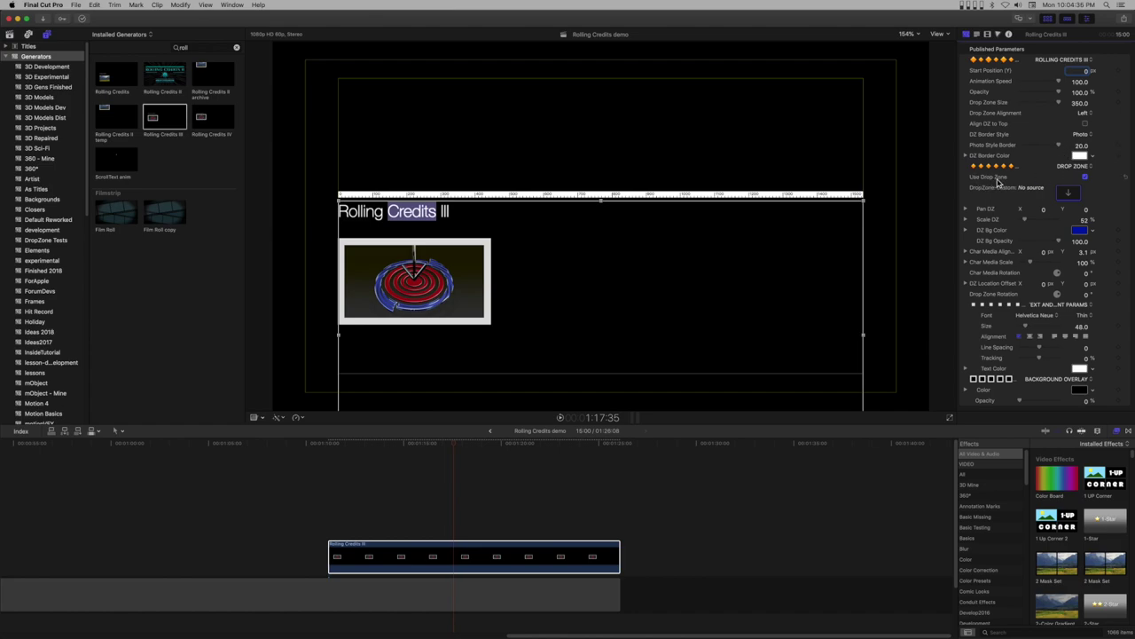
left_click(1085, 176)
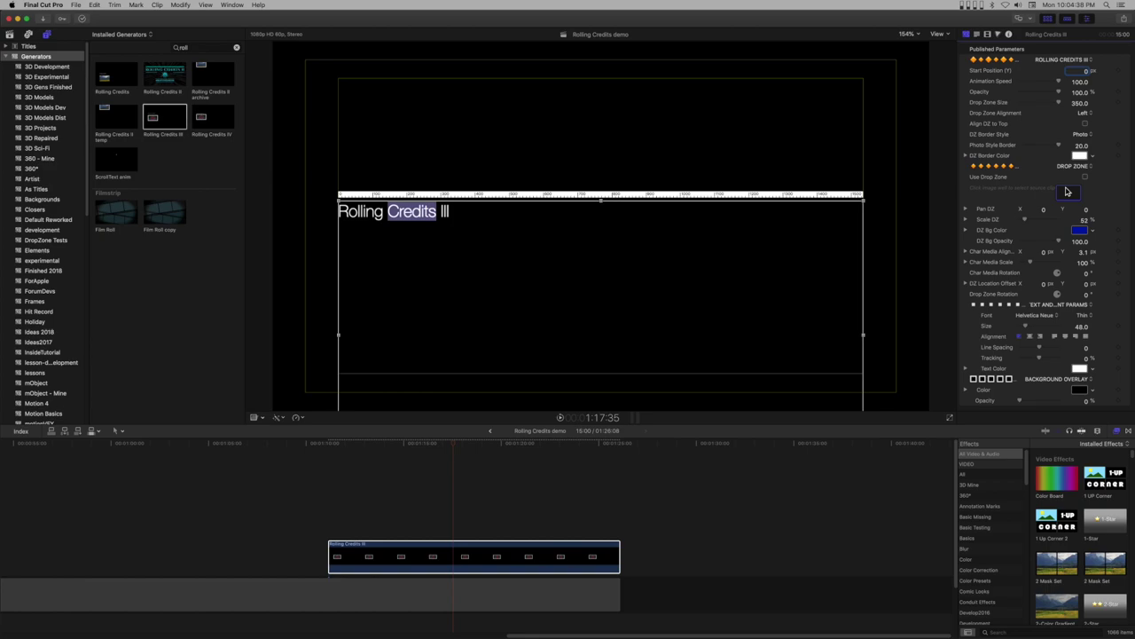
left_click(458, 213)
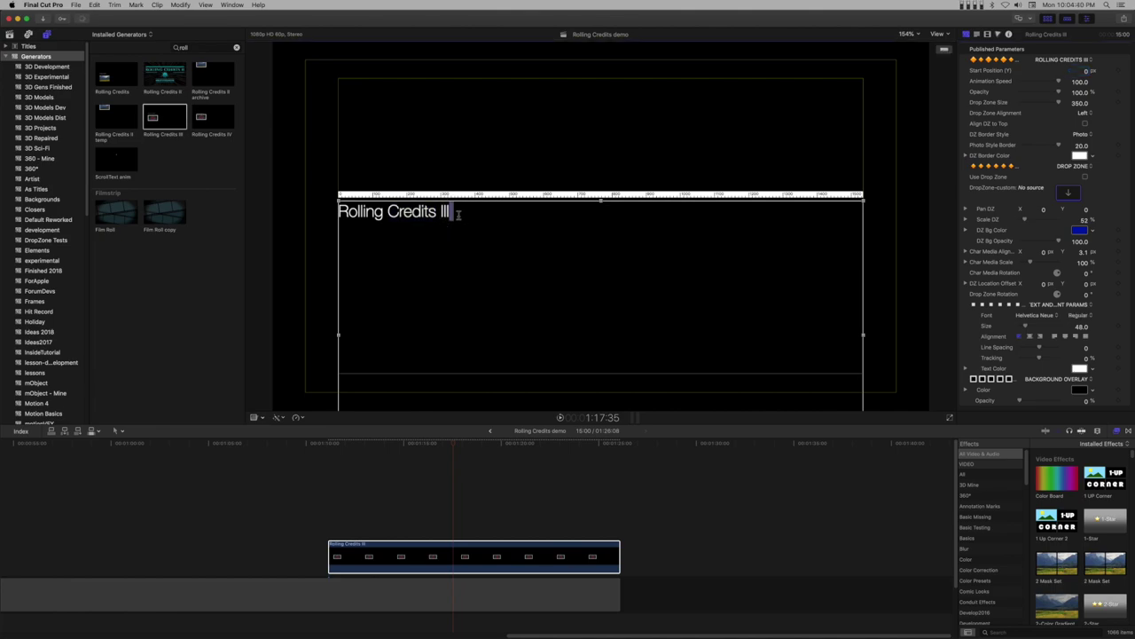
key("super+a")
key("Right")
left_click(433, 212)
left_click_drag(433, 211, 322, 211)
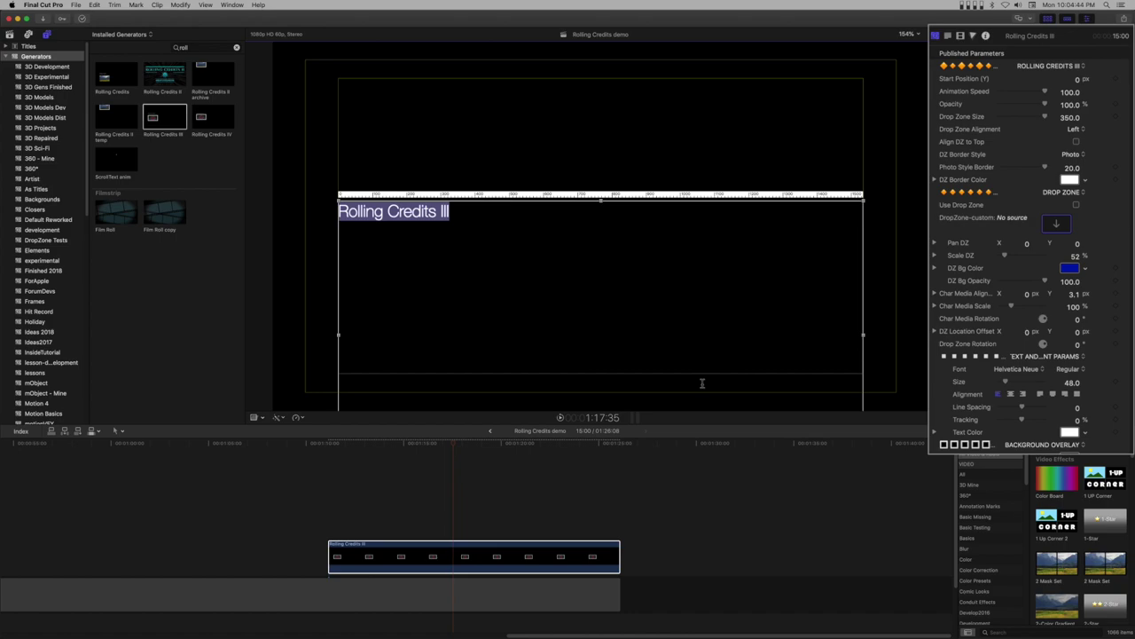
key("super+v")
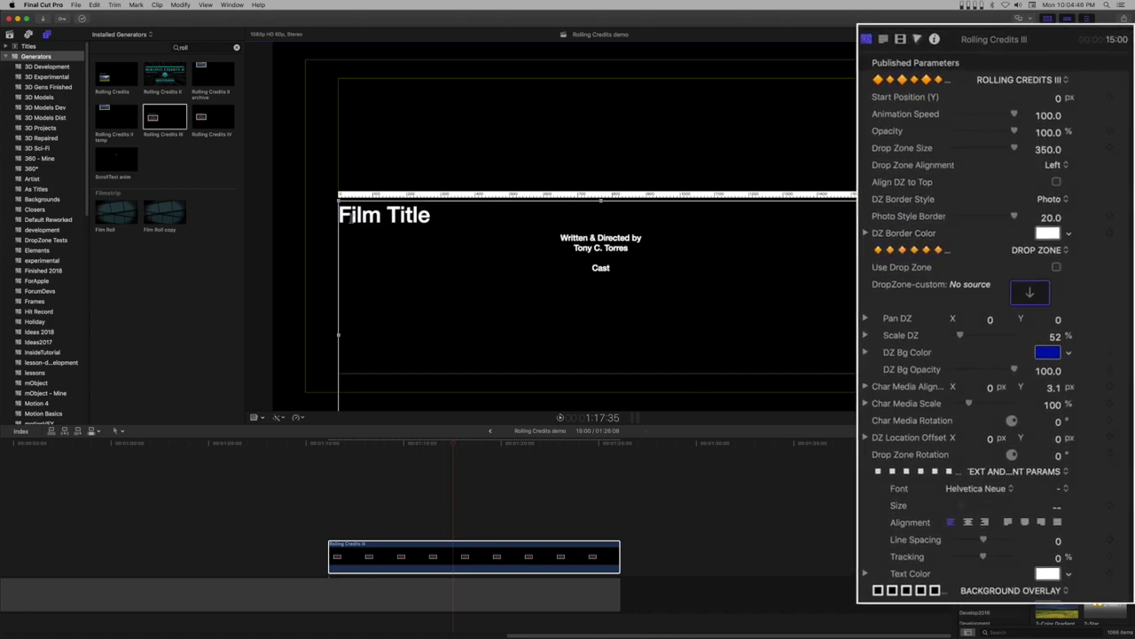
Step: Centre-align the credit lines, including the Film Title line
left_click(882, 41)
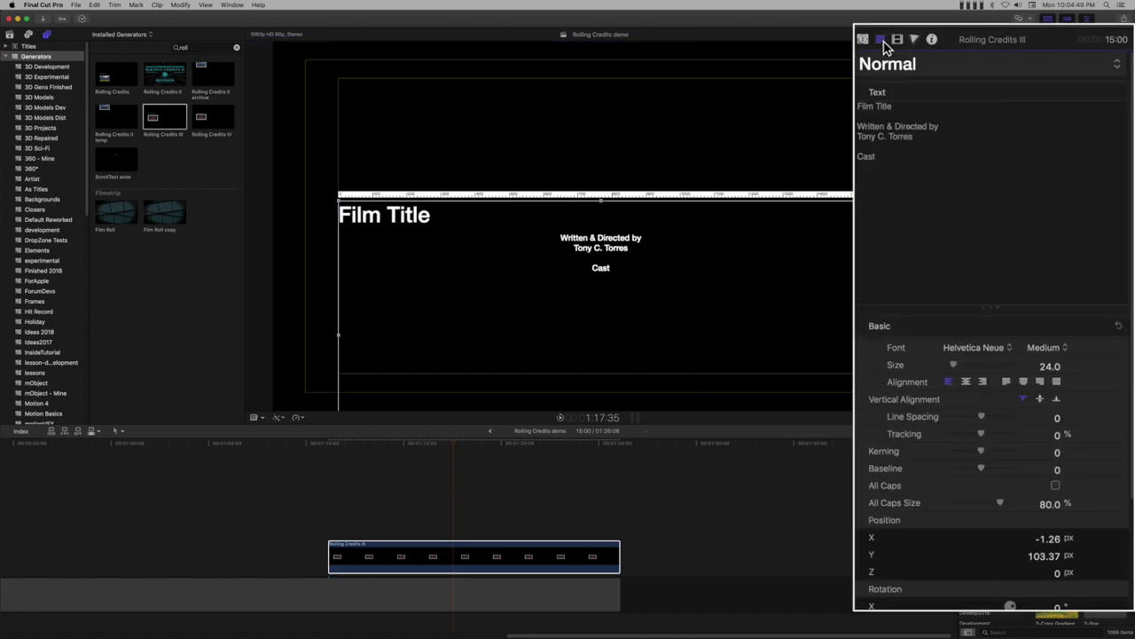
left_click(969, 381)
double_click(342, 214)
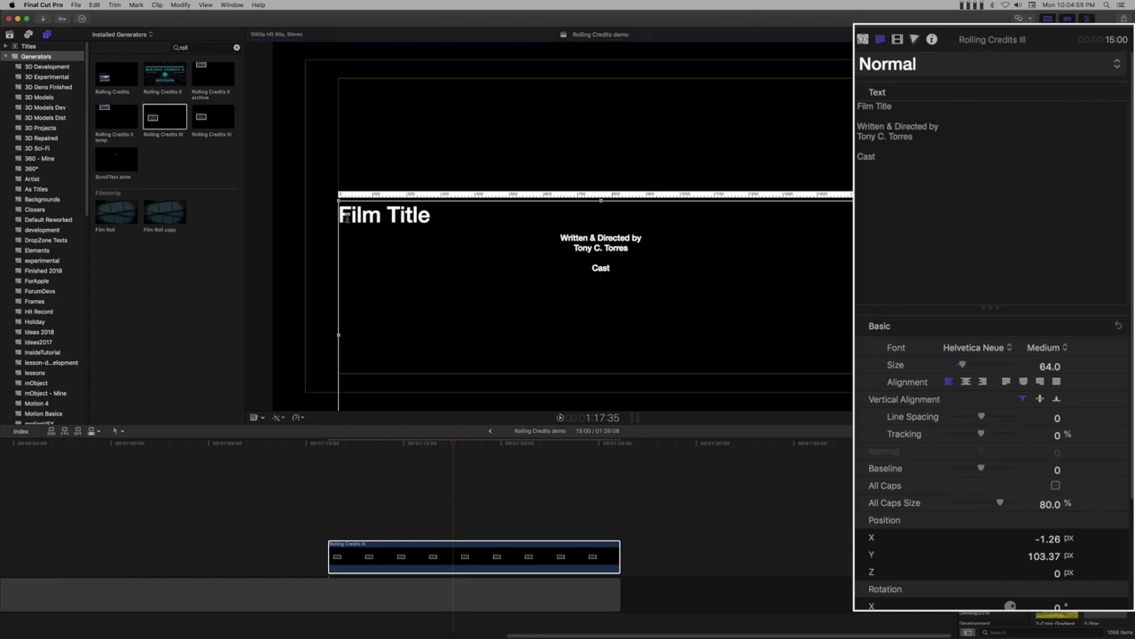
double_click(916, 108)
left_click(917, 109)
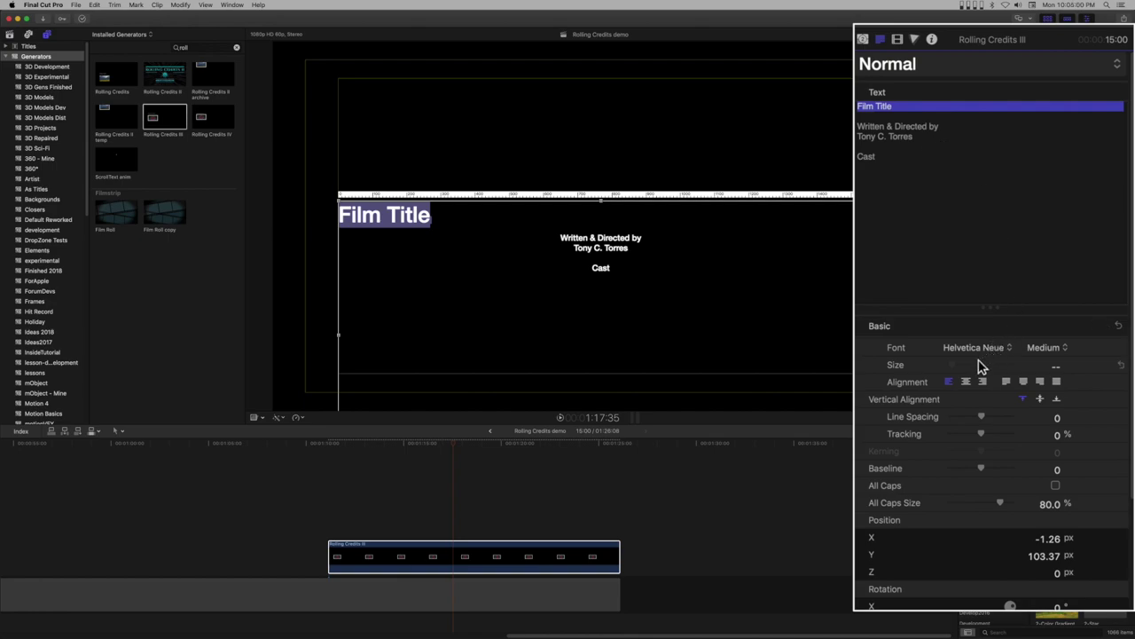
left_click(967, 381)
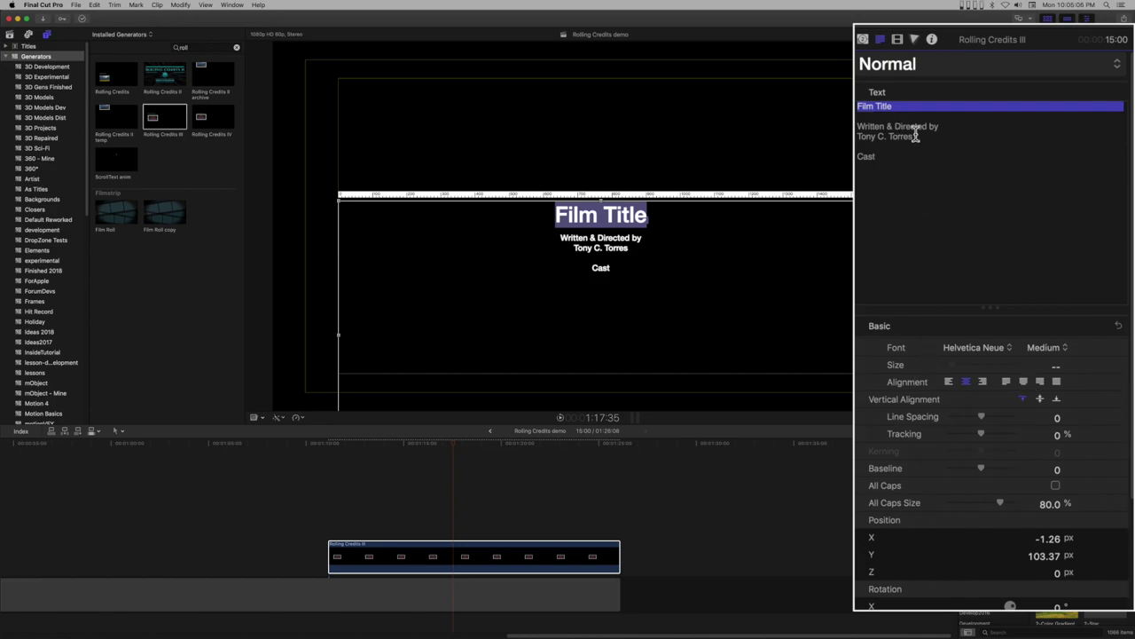
Step: Enlarge all the credit text and shorten the text box to end just below Cast
left_click(921, 169)
left_click_drag(921, 169, 874, 105)
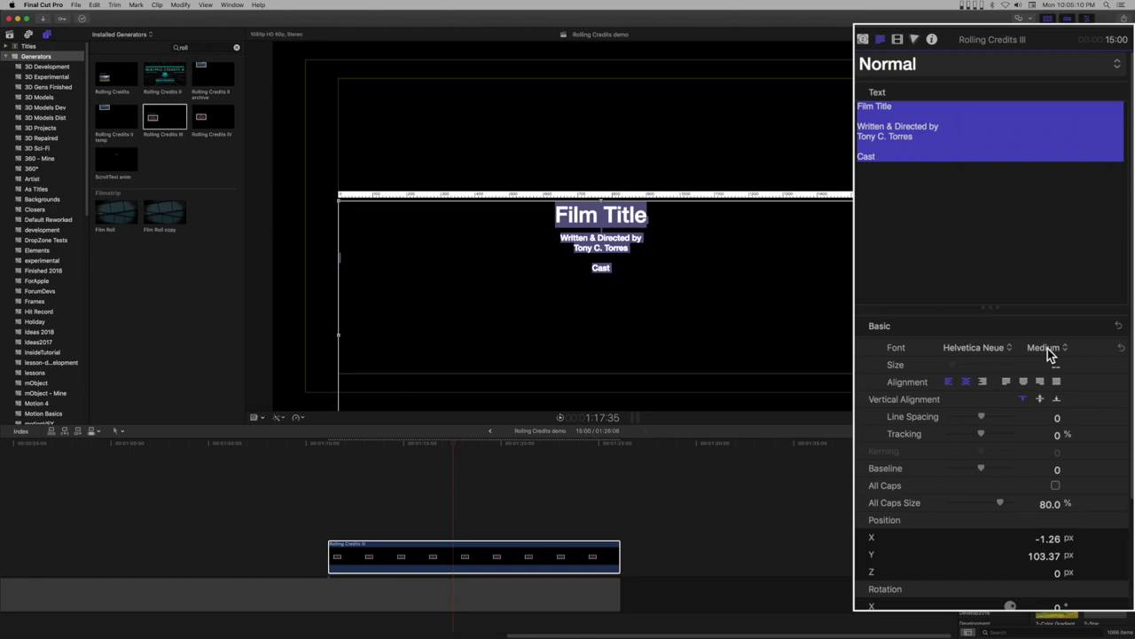
left_click_drag(1055, 365, 1084, 363)
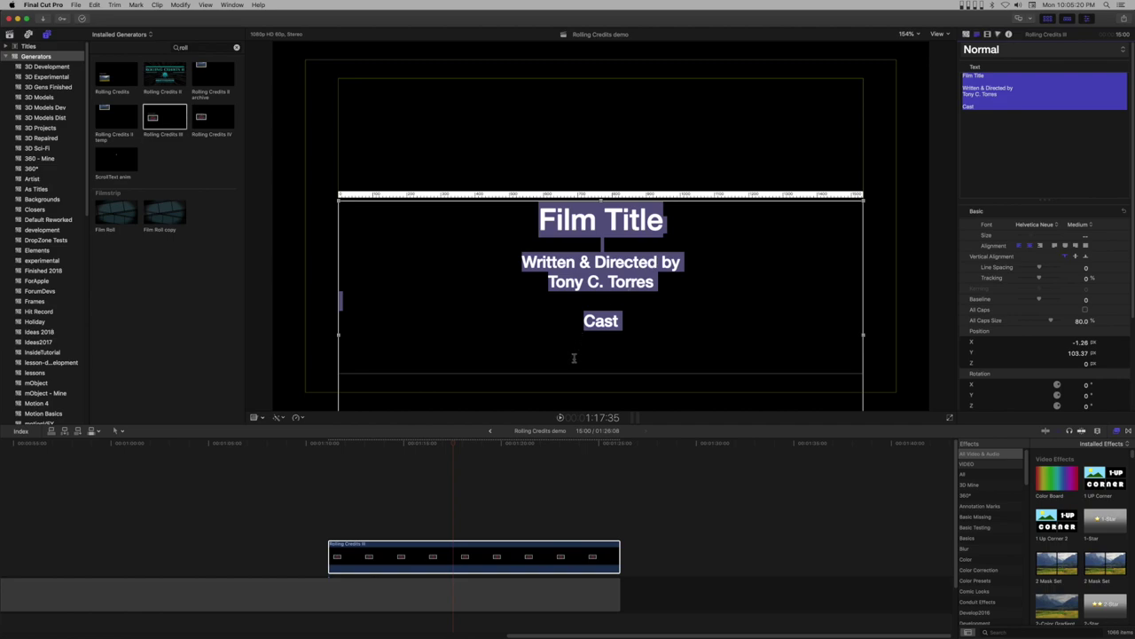
left_click_drag(454, 444, 521, 456)
left_click_drag(604, 357, 600, 245)
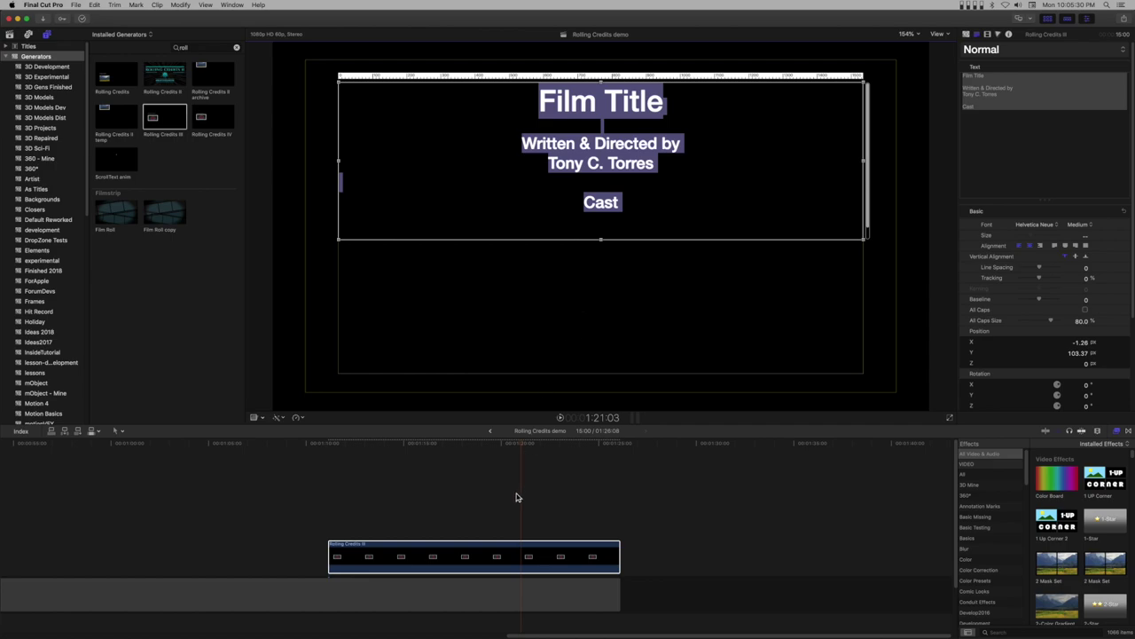
Step: Duplicate the credits clip above the original and narrow the copy's text box to the left half
left_click(490, 557)
left_click_drag(490, 557, 593, 488)
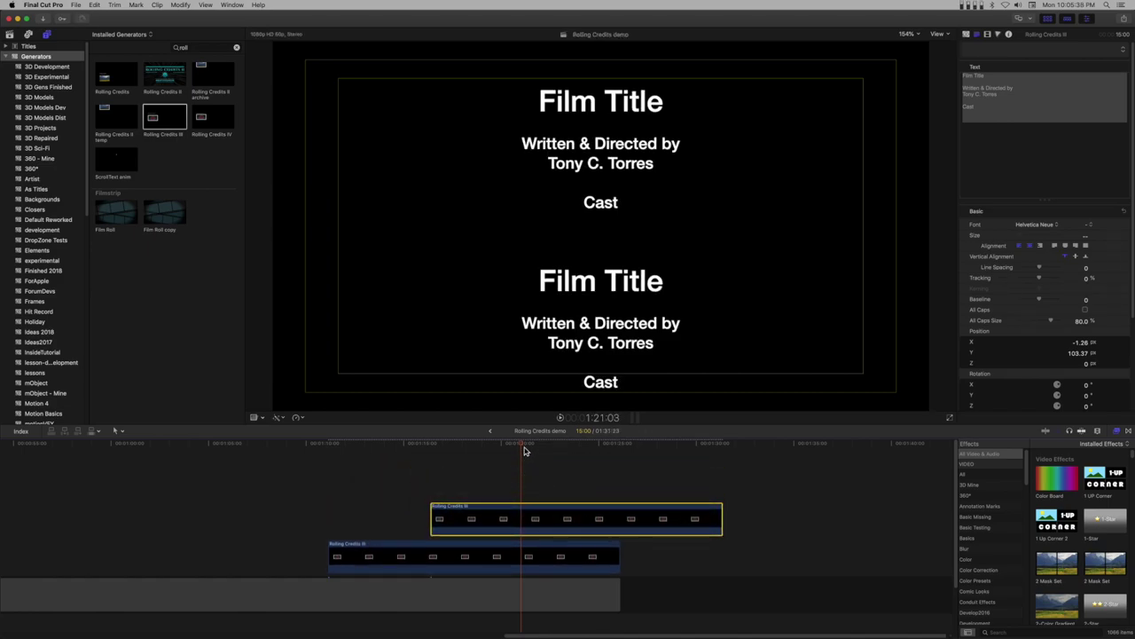
left_click_drag(499, 447, 527, 444)
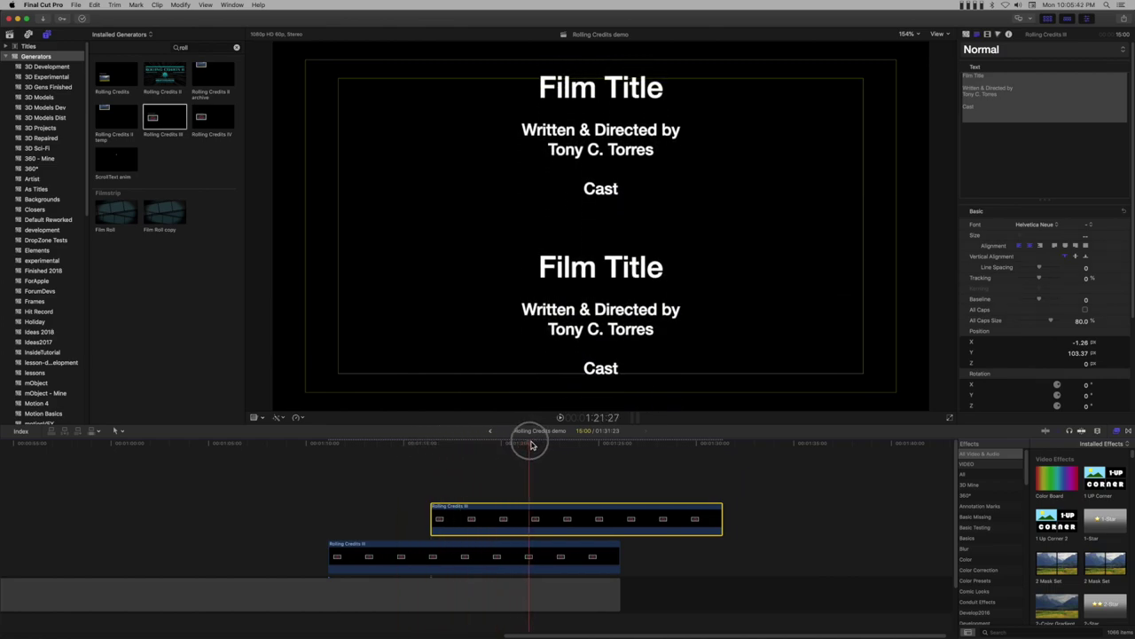
double_click(599, 273)
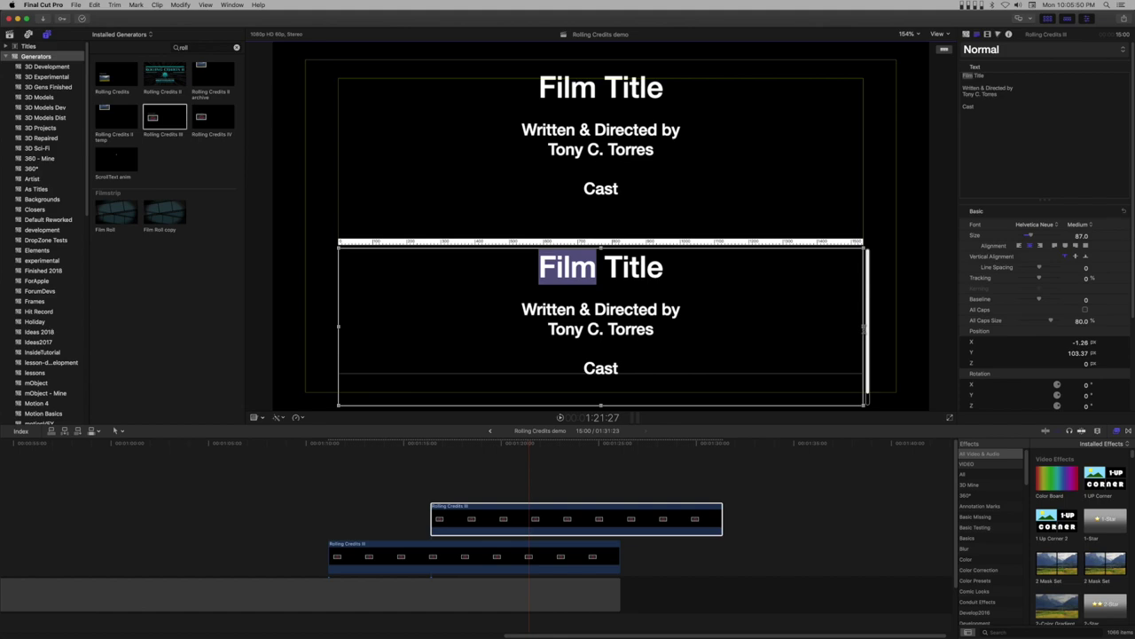
left_click_drag(846, 324, 598, 324)
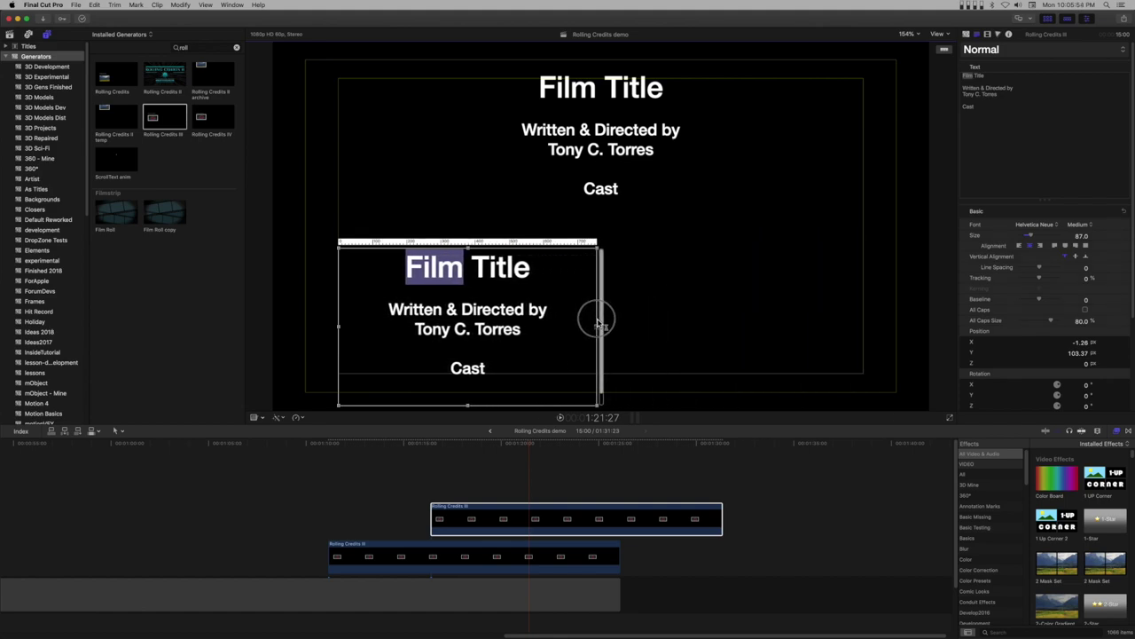
Step: Select the first twelve cast lines in the credits template, then return to Final Cut Pro
mouse_move(62, 218)
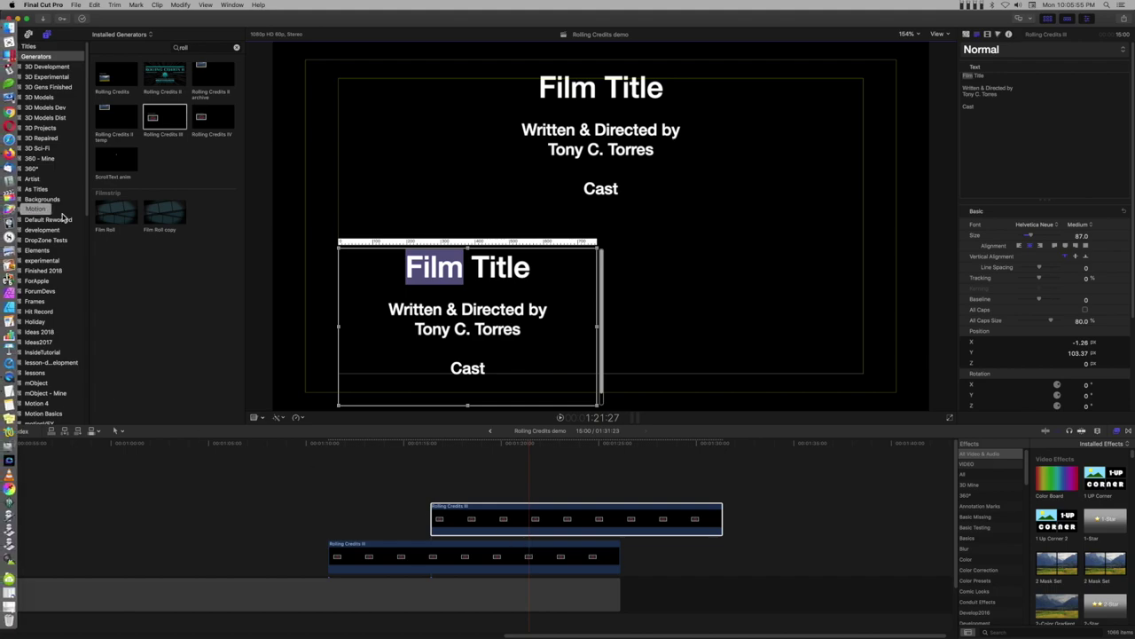
key("super+Tab")
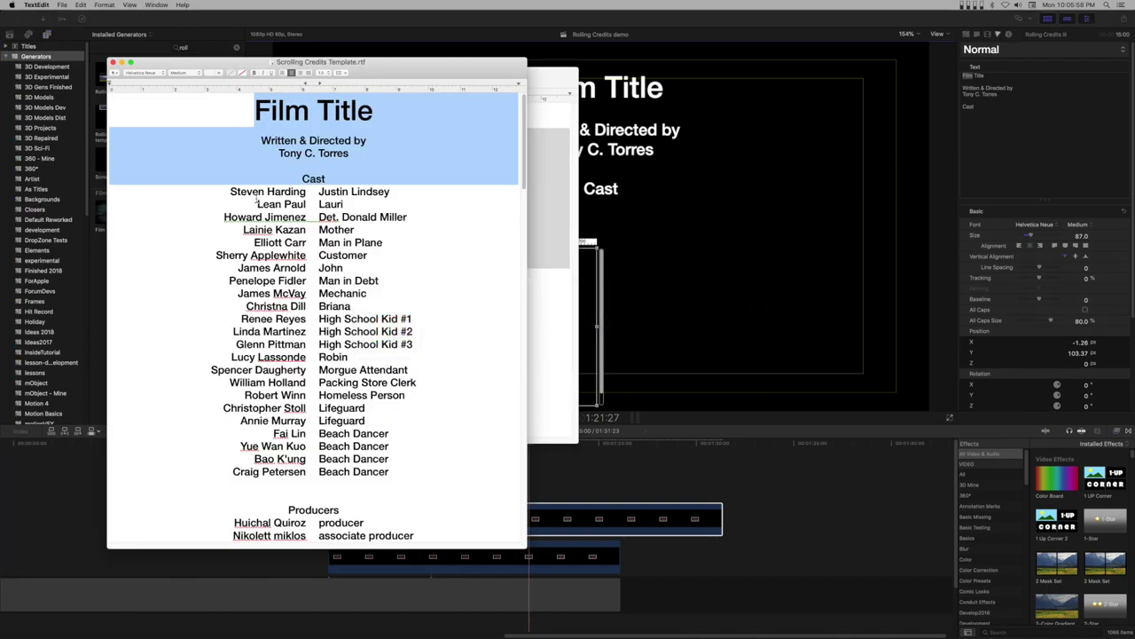
left_click(151, 183)
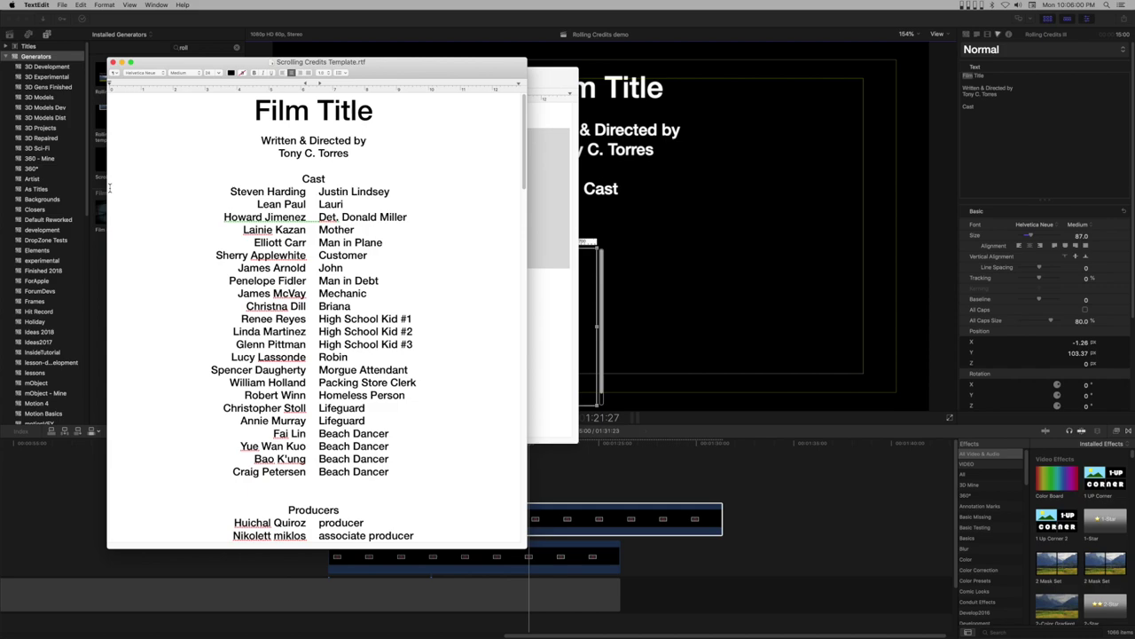
left_click_drag(110, 186, 129, 342)
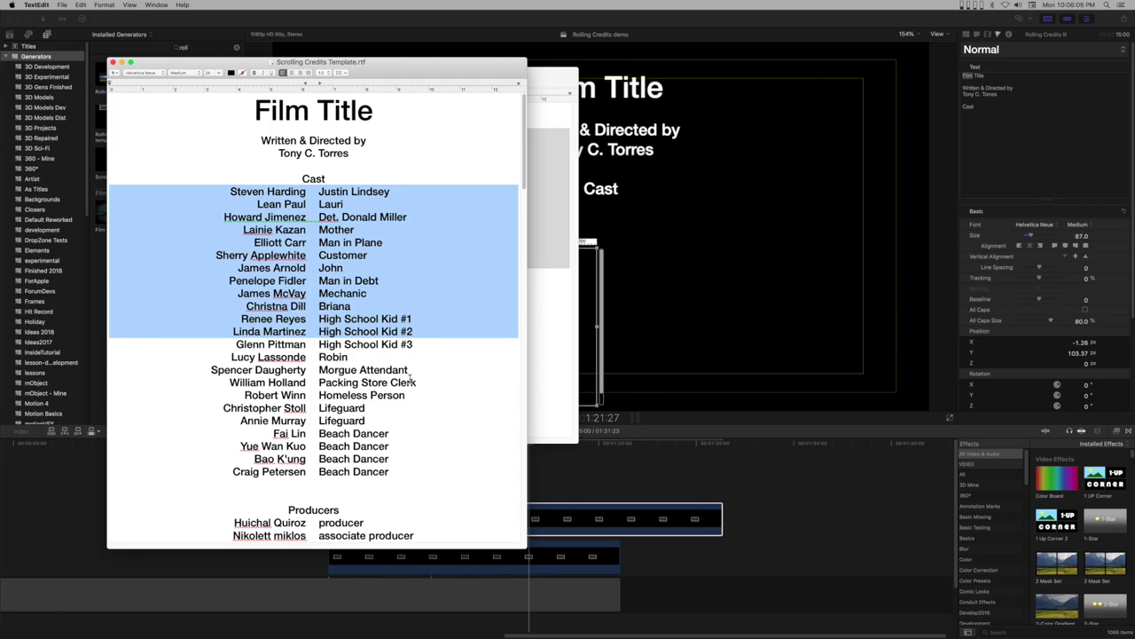
left_click(573, 340)
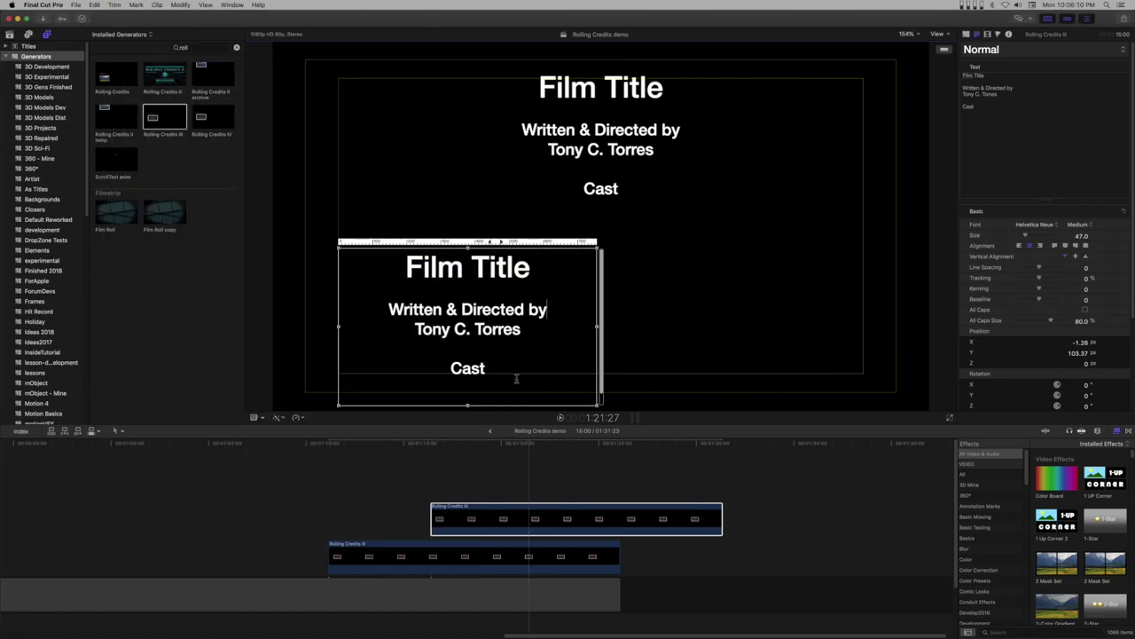
Step: Delete the second title's placeholder text and paste the twelve cast lines in its place
left_click_drag(514, 376, 391, 306)
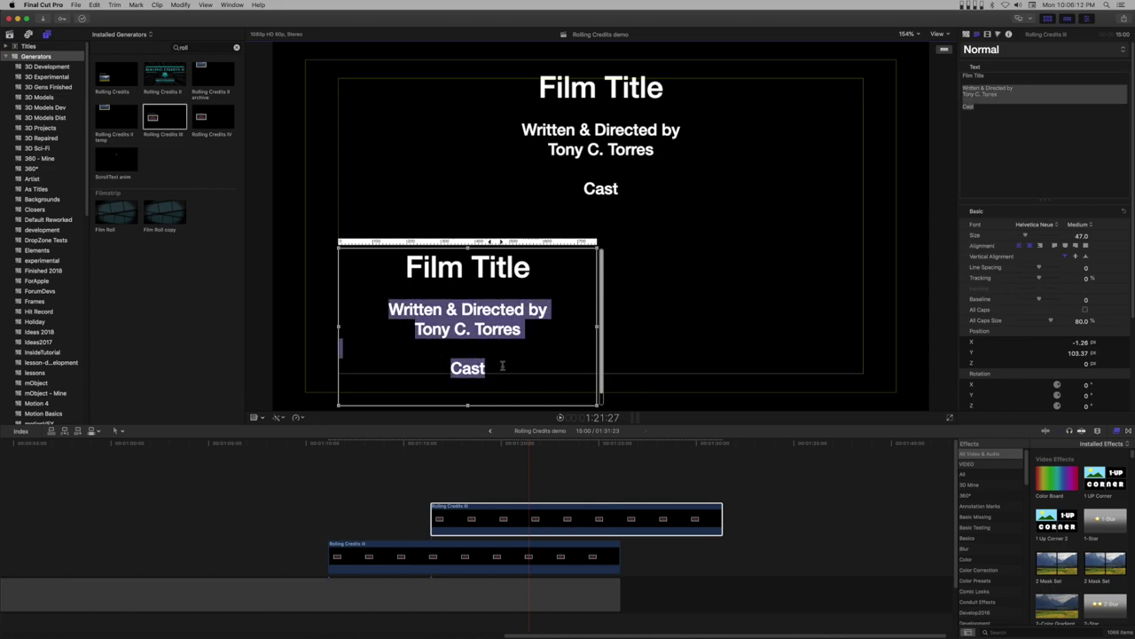
left_click(350, 266, "shift")
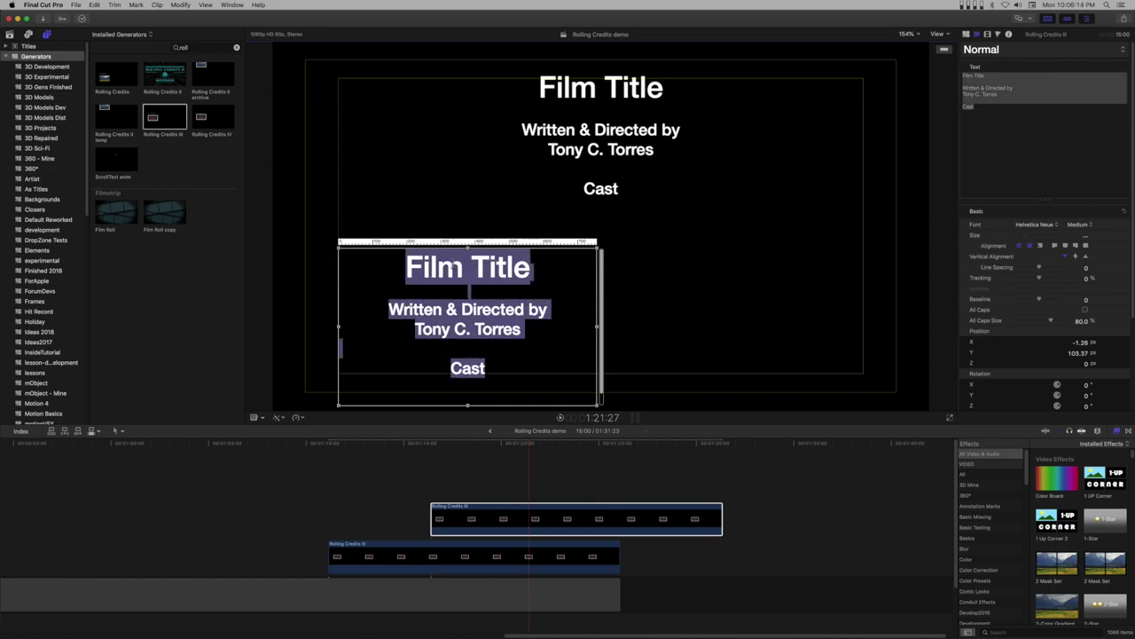
key("BackSpace")
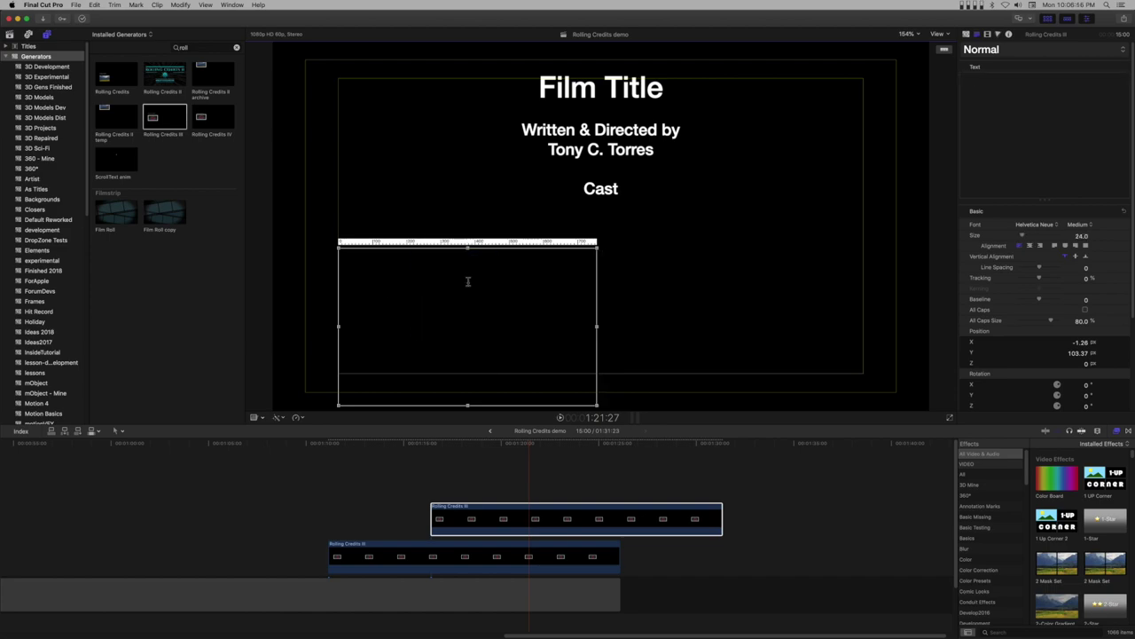
type("Steven Harding\tJustin Lindsay Lean Paul\tLauri Howard Jimenez\tDet. Donald Miller Lainie Kazan\tMother Elliott Carr\tMan in Plane Sherry Applewhite\tCustomer James Arnold\tJohn Penelope Fidler\tMan in Debt James McVay\tMechanic Christina Dill\tBriana Renee Reyes\tHigh School Kid #1 Linda Martinez\tHigh School Kid #2")
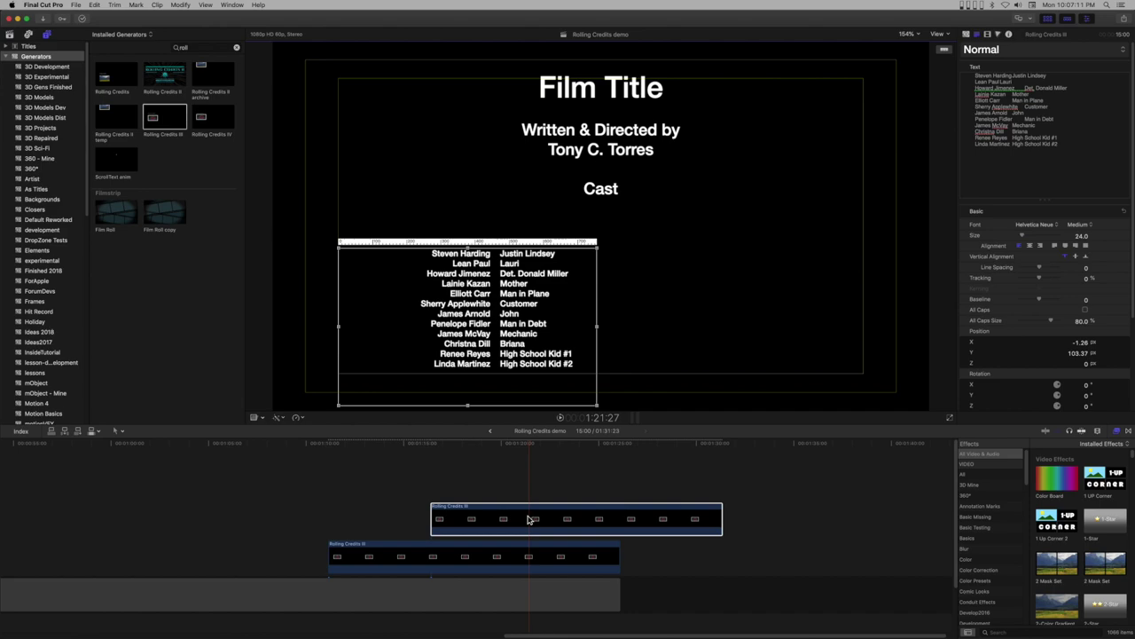
Step: Duplicate the cast-list title, set the copy's Position X to 622, and select the next cast lines in TextEdit
left_click_drag(529, 519, 535, 469)
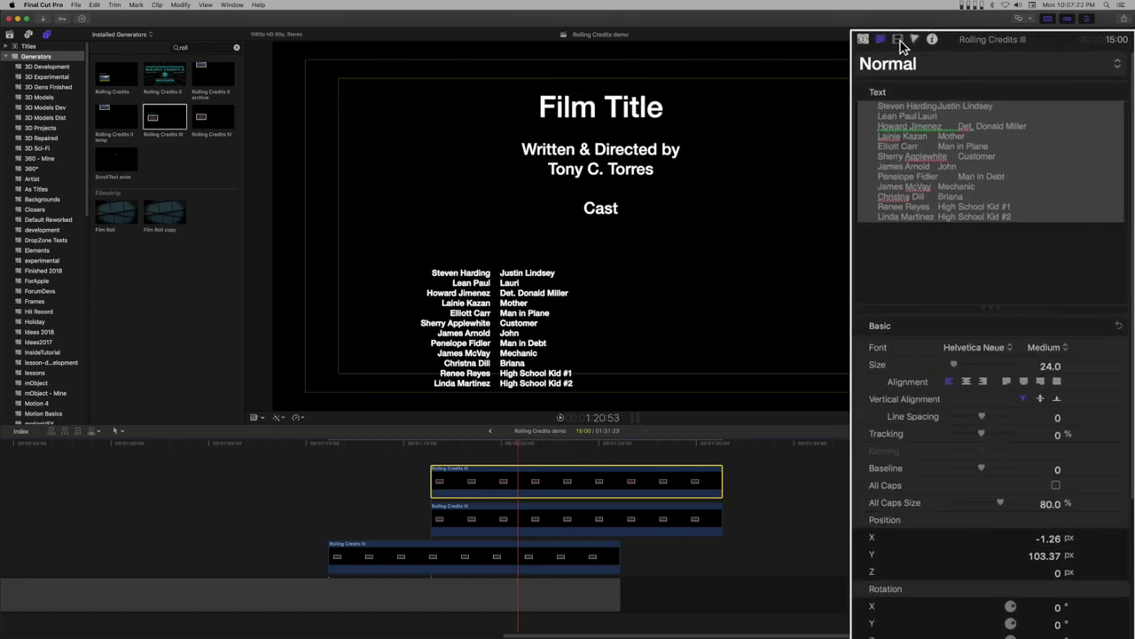
left_click(898, 43)
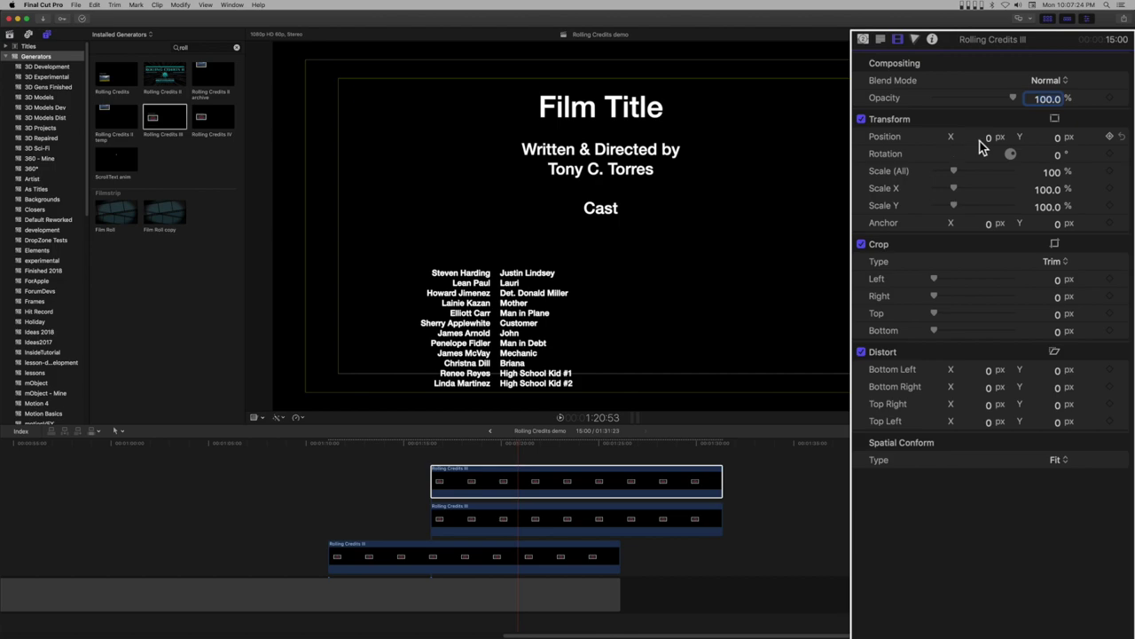
left_click_drag(990, 142, 1118, 142)
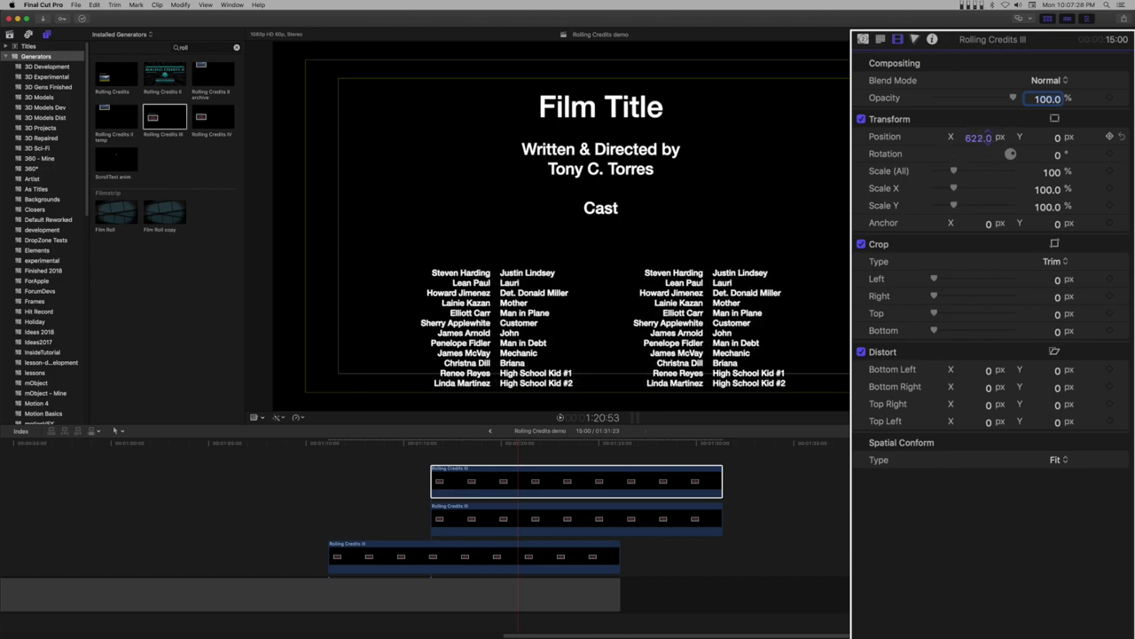
key("super+Tab")
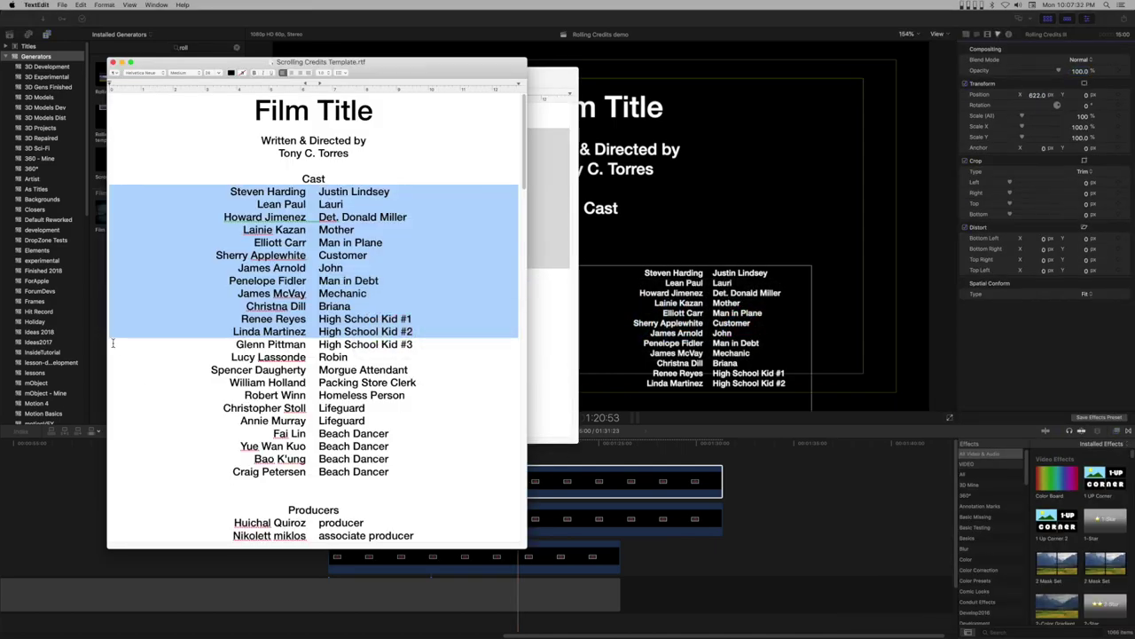
left_click_drag(110, 342, 103, 481)
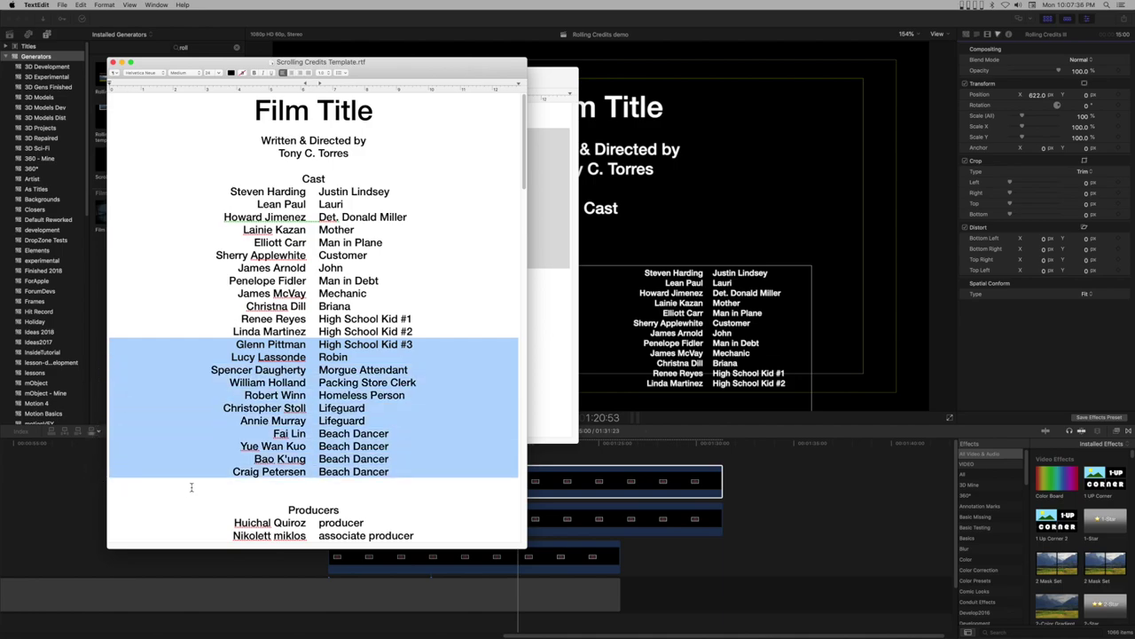
Step: Cut the old cast list out of the duplicate title's text box
left_click(750, 284)
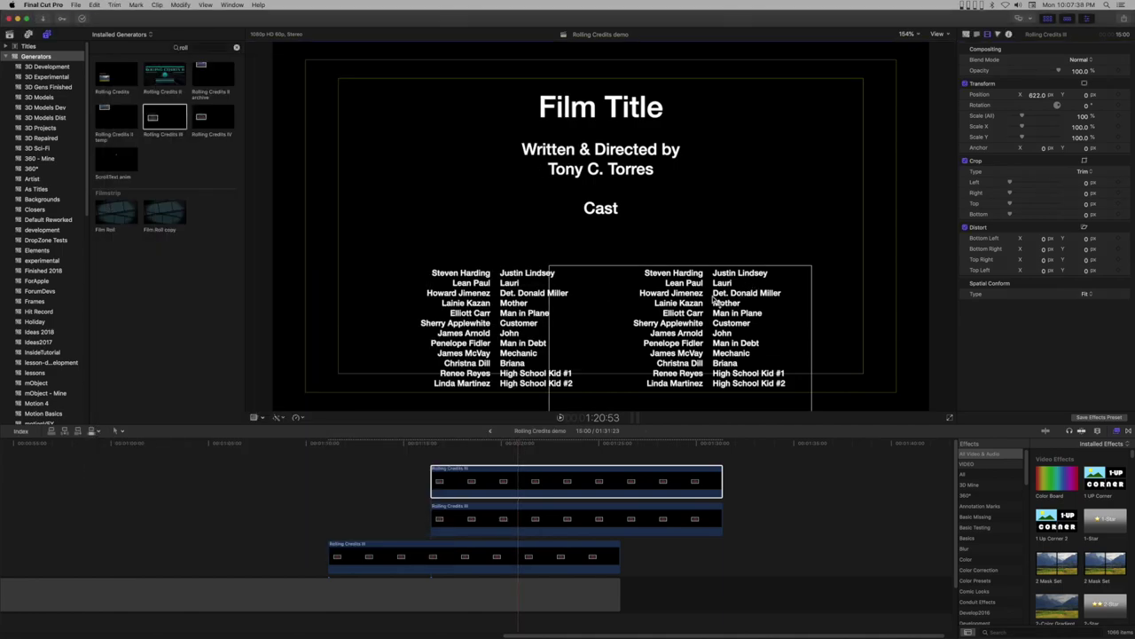
double_click(789, 292)
left_click(1017, 246)
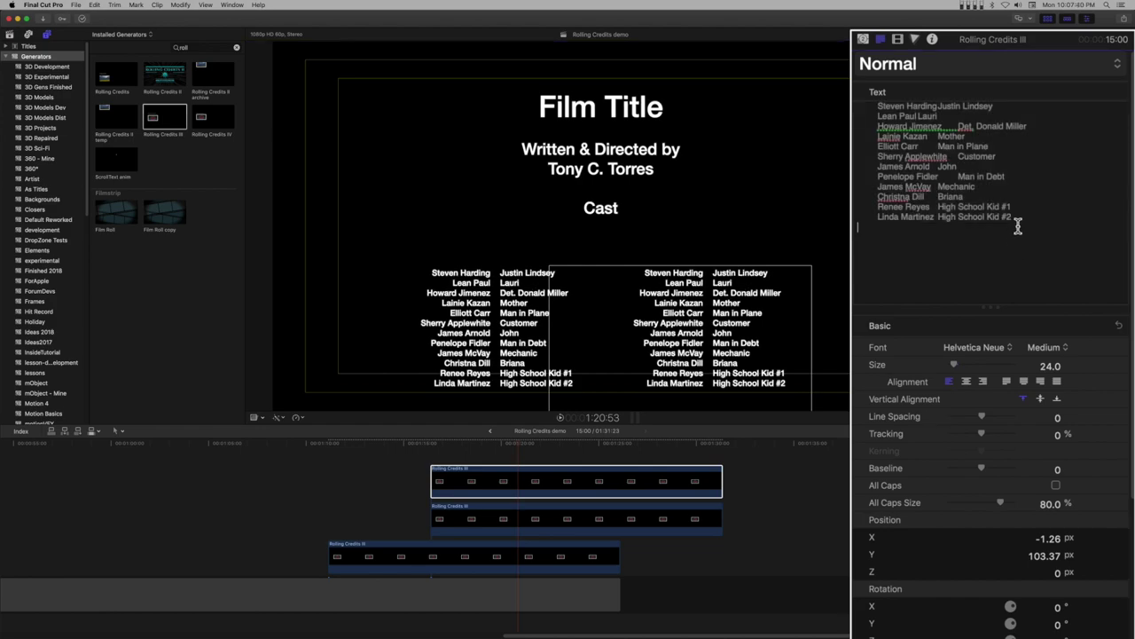
left_click_drag(905, 256, 863, 102)
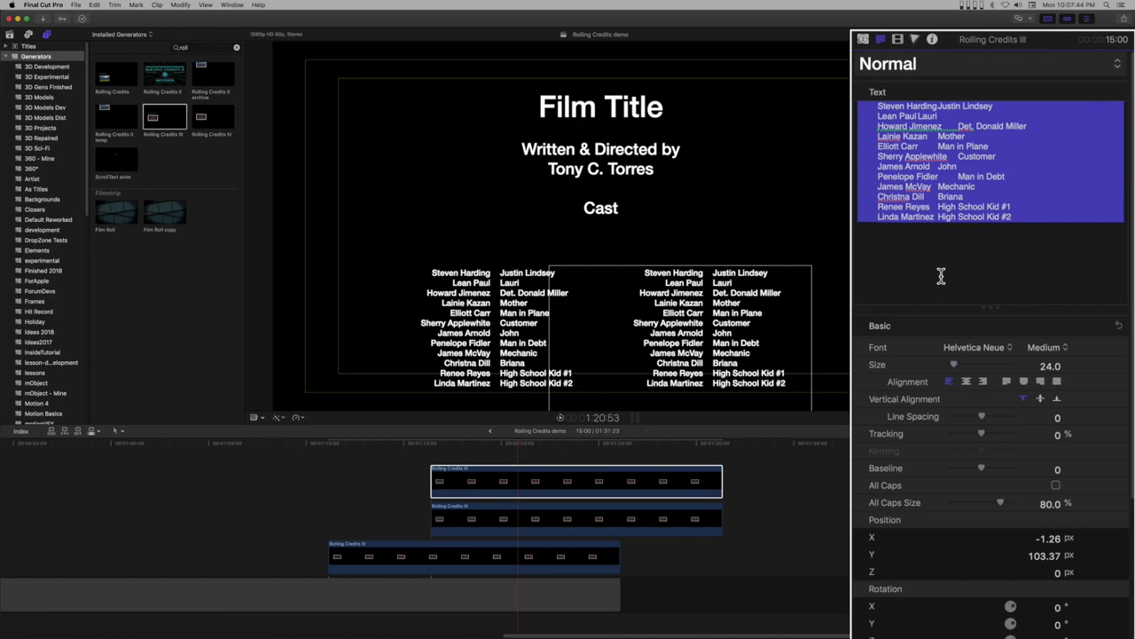
key("super+x")
Step: Paste the remaining eleven cast lines into the right column, then rewind and select all three clips
key("super+5")
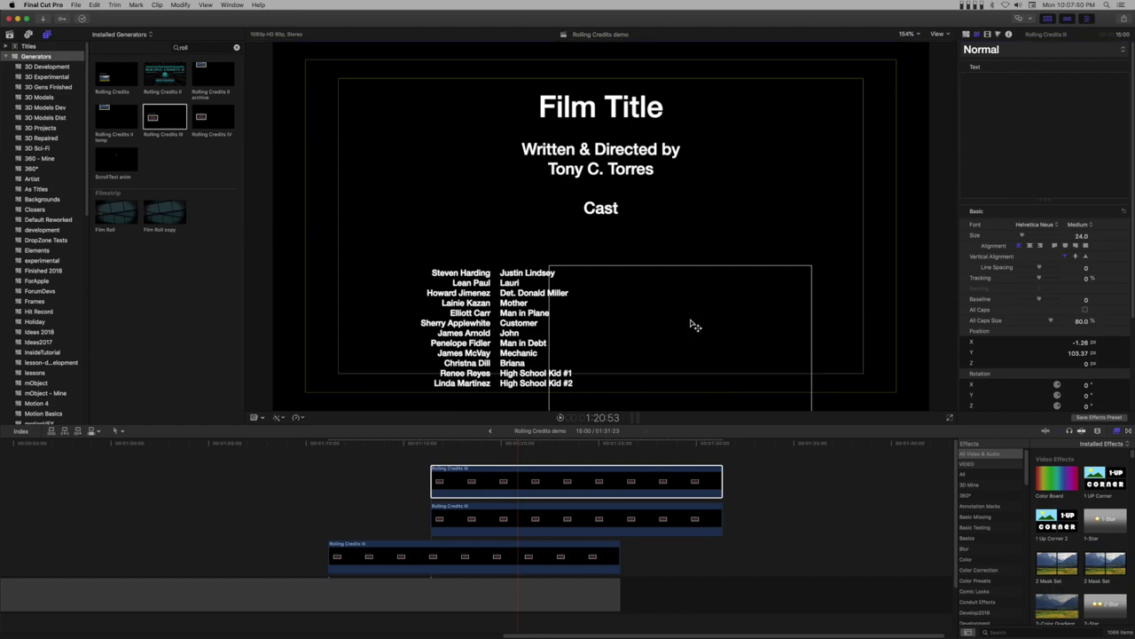
double_click(671, 298)
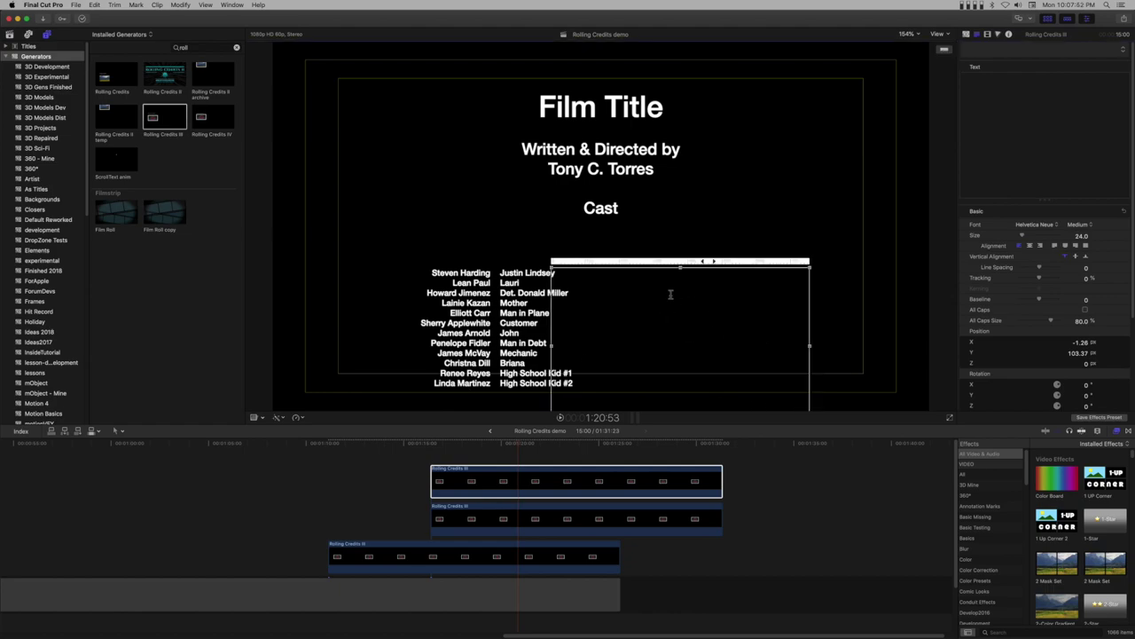
key("super+v")
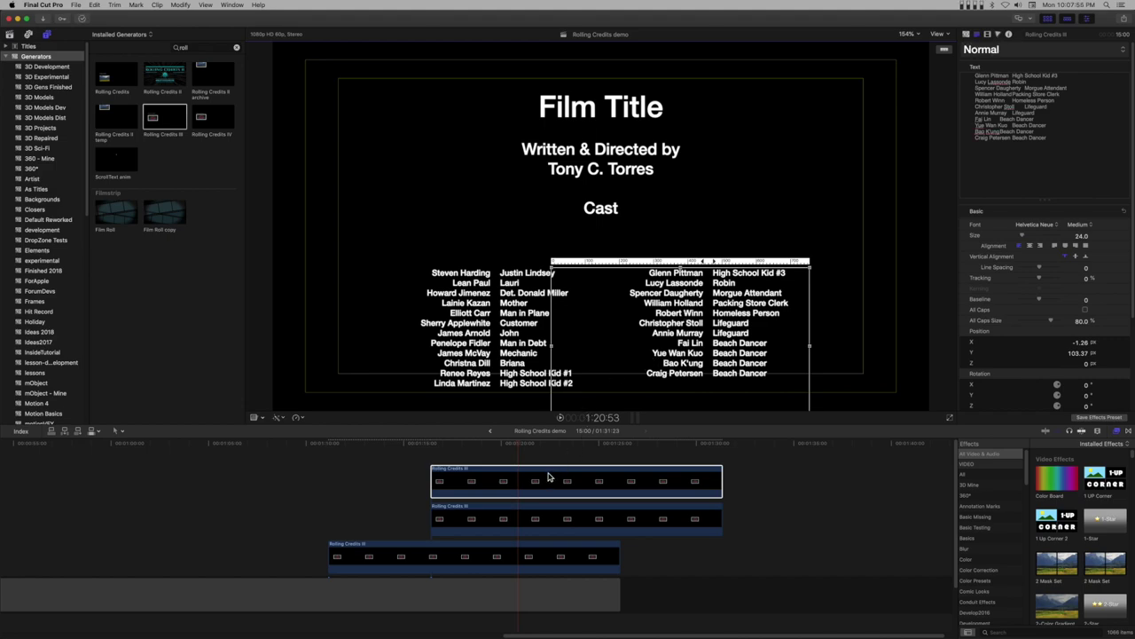
left_click_drag(522, 448, 477, 439)
left_click_drag(364, 475, 499, 553)
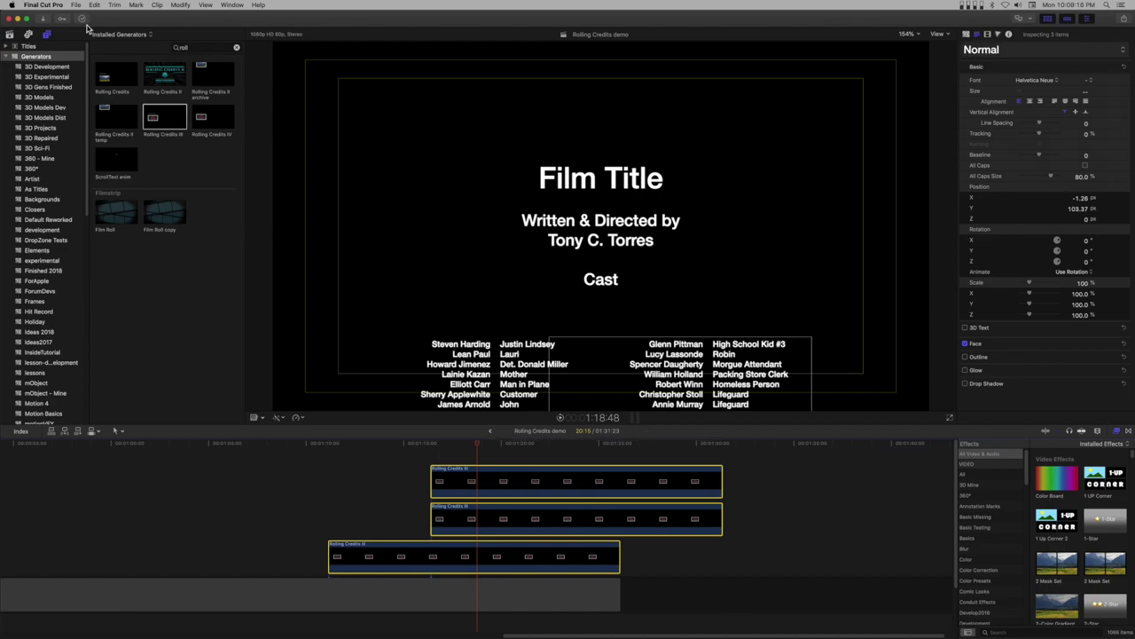
key("/")
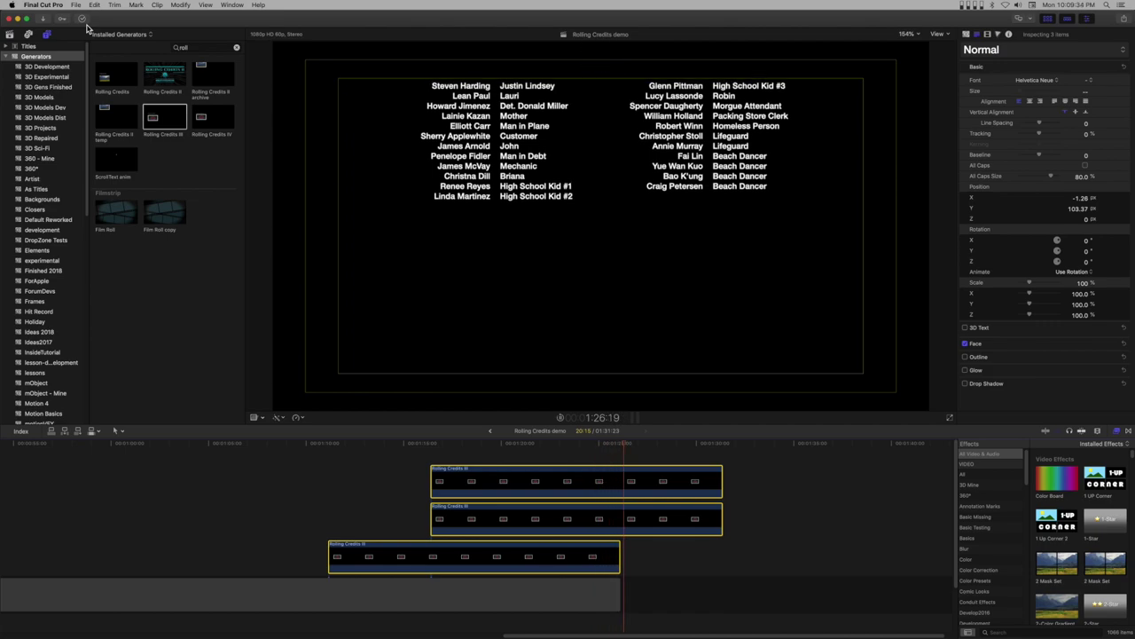
key("space")
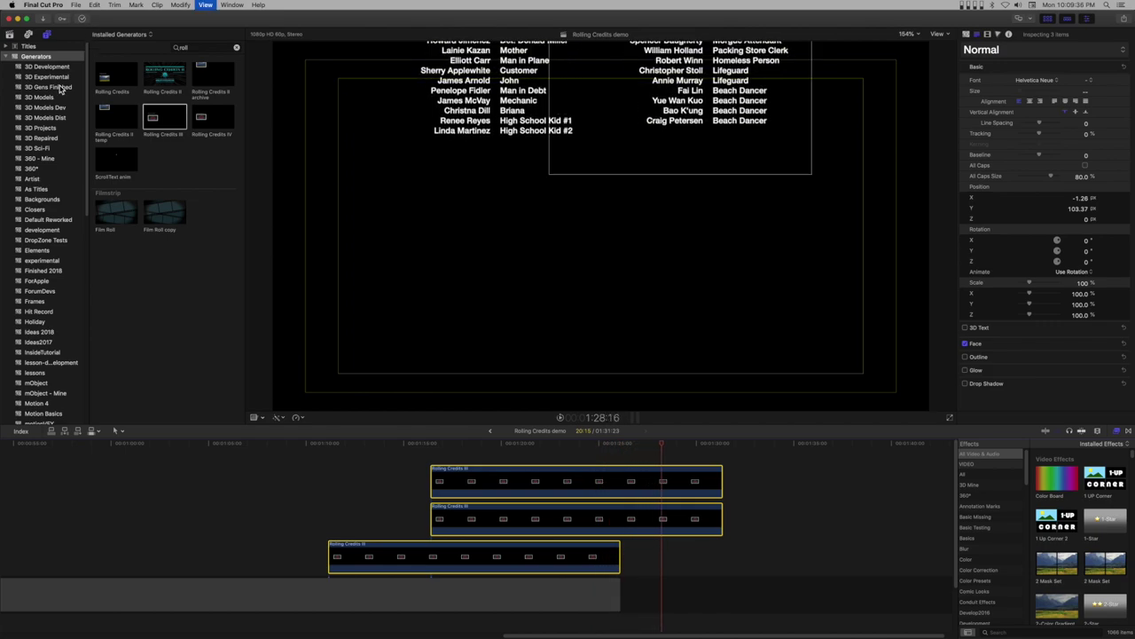
left_click_drag(664, 445, 520, 444)
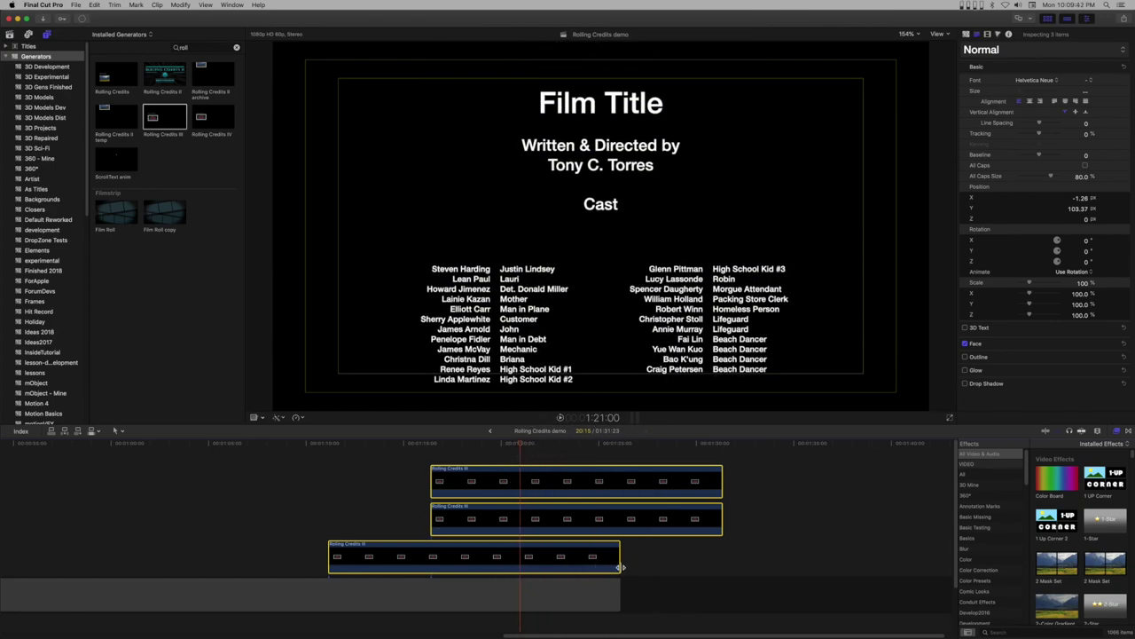
Step: Set the left credit column's (middle clip) Start Position Y to 95
left_click(513, 459)
left_click(506, 509)
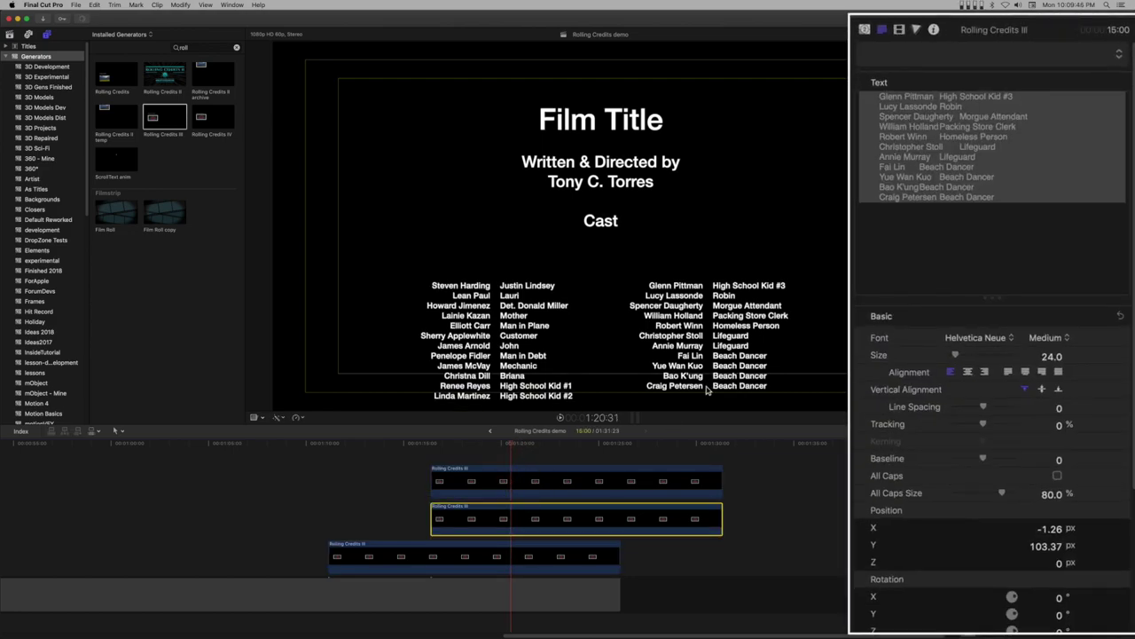
left_click(864, 30)
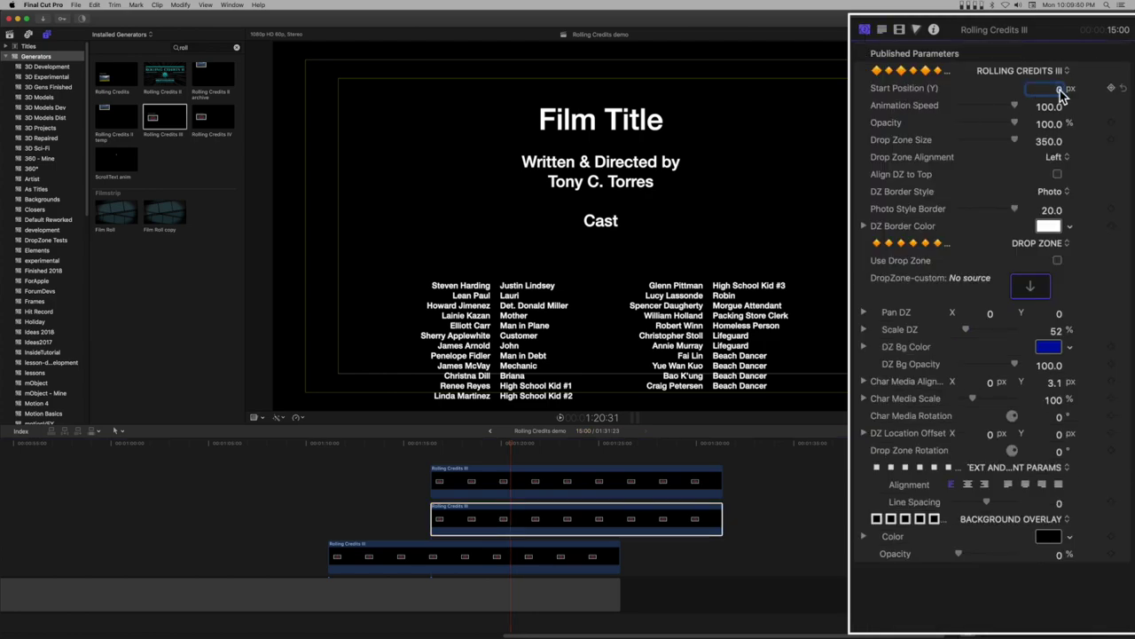
left_click_drag(1062, 94, 1091, 94)
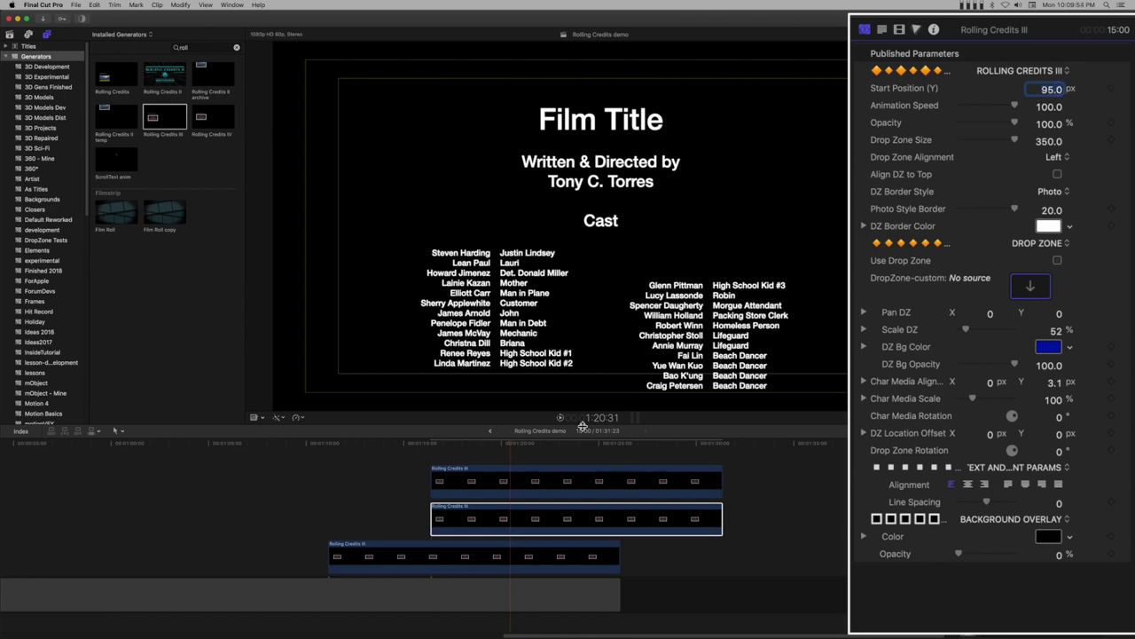
Step: Set the right column's (top clip) Start Position Y to 95 and check the columns line up
left_click(534, 477)
left_click_drag(1064, 93, 1057, 99)
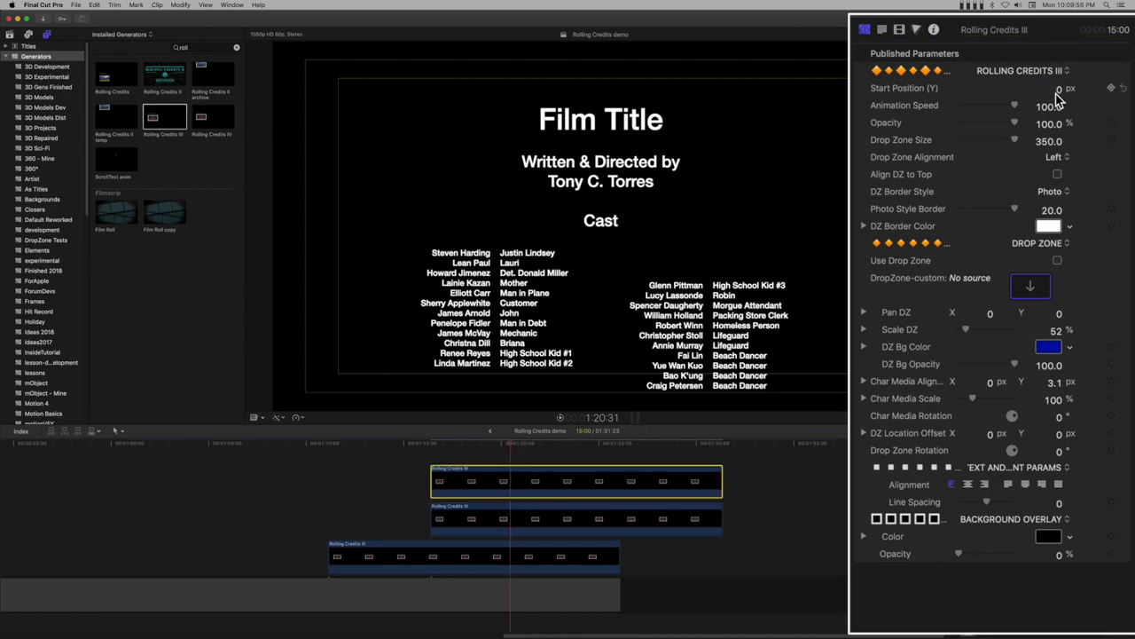
left_click(1058, 88)
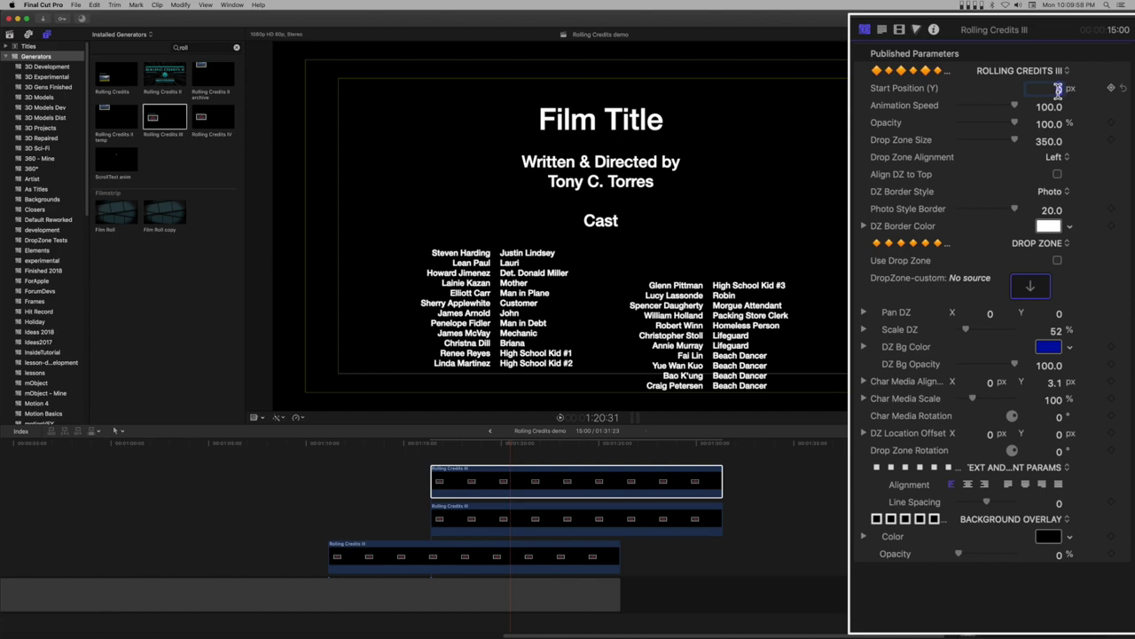
type("95")
key("Return")
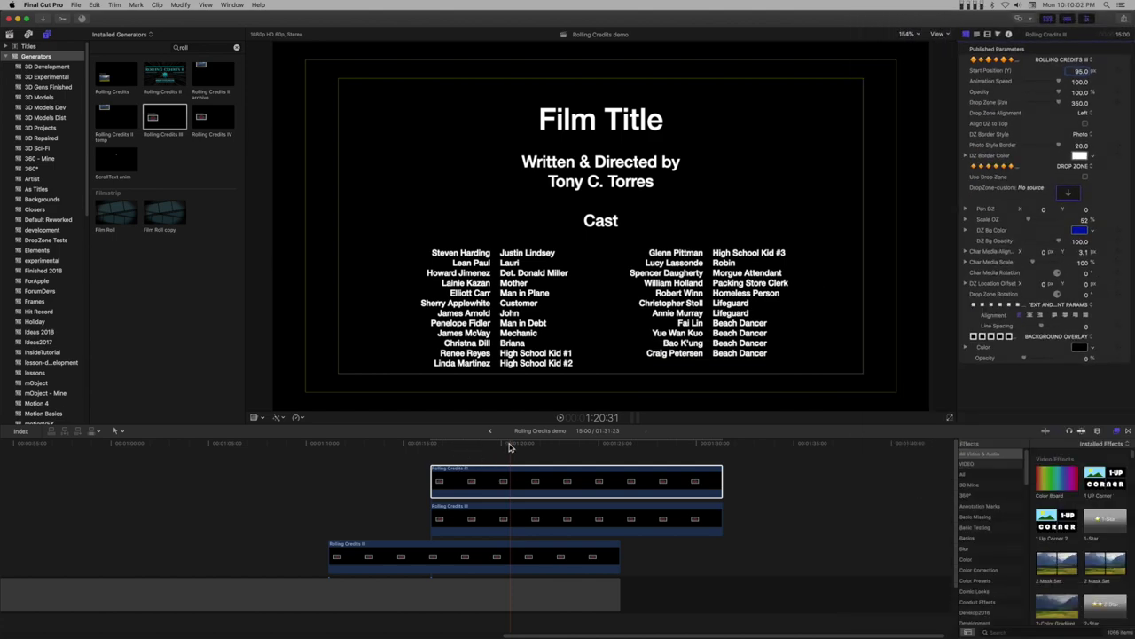
left_click_drag(511, 447, 536, 441)
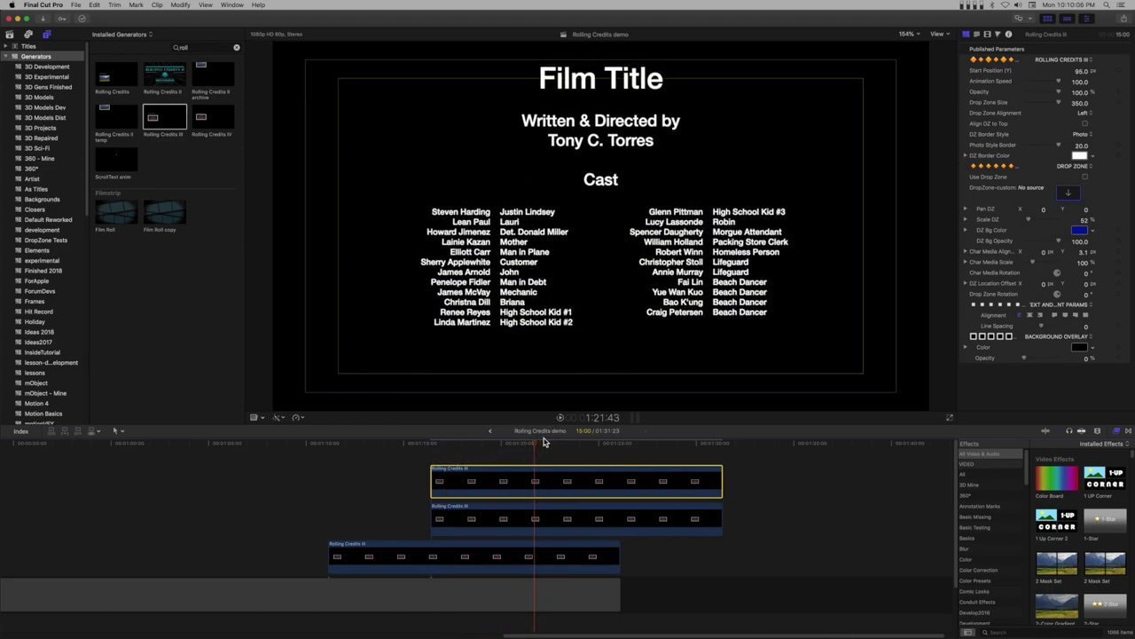
Step: Enable Use Drop Zone on the bottom credits clip and offset the image right to X 51.5
left_click(523, 552)
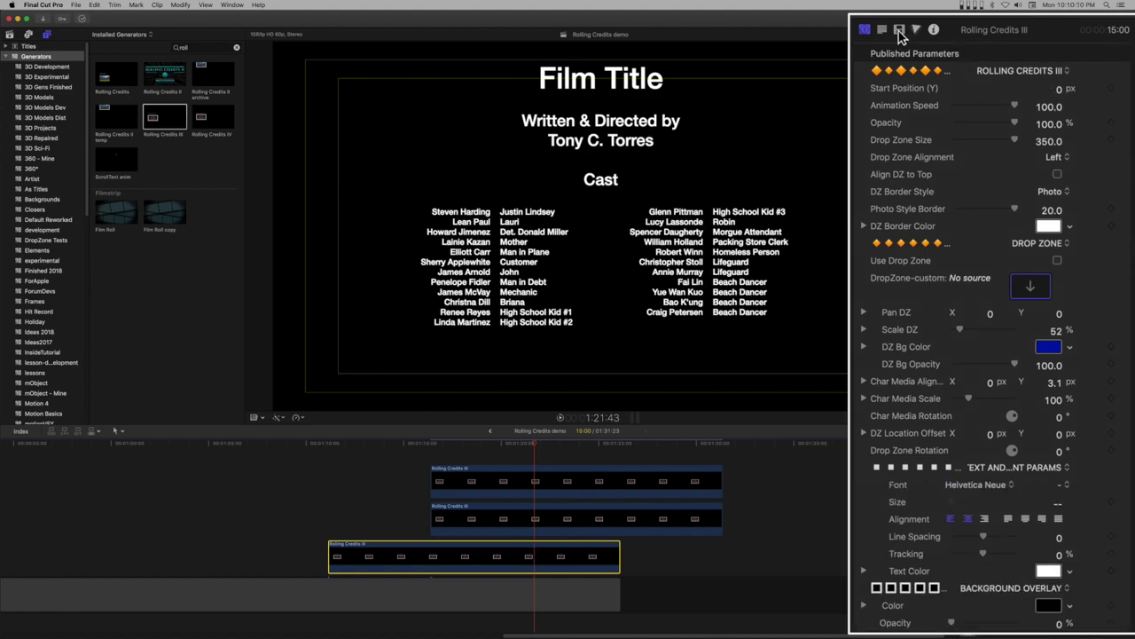
left_click(1057, 260)
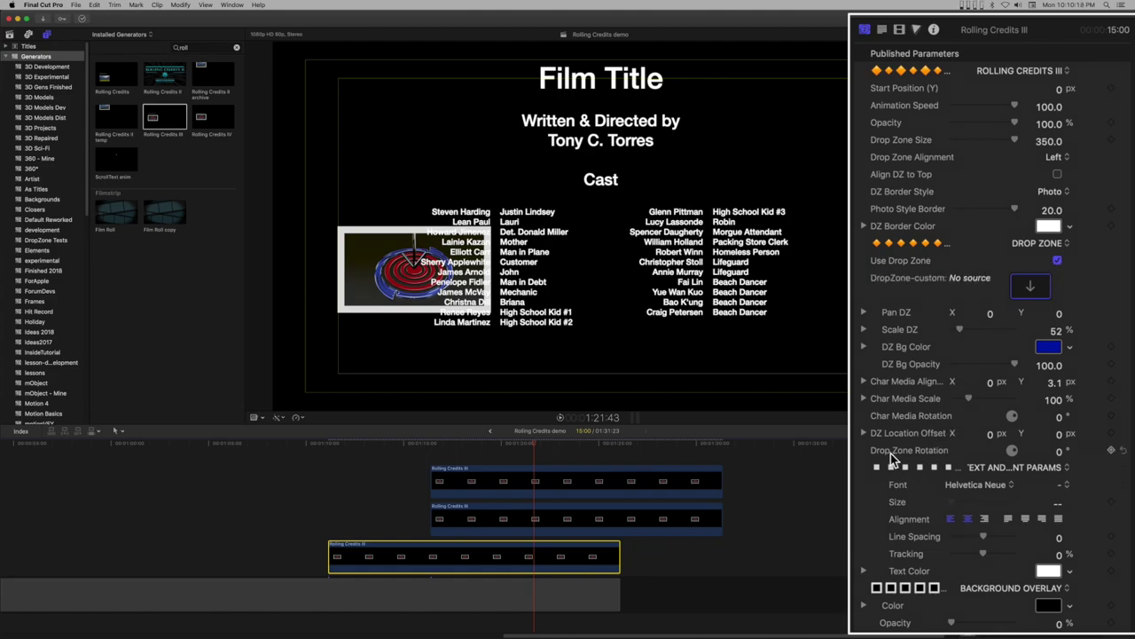
left_click_drag(996, 434, 1032, 433)
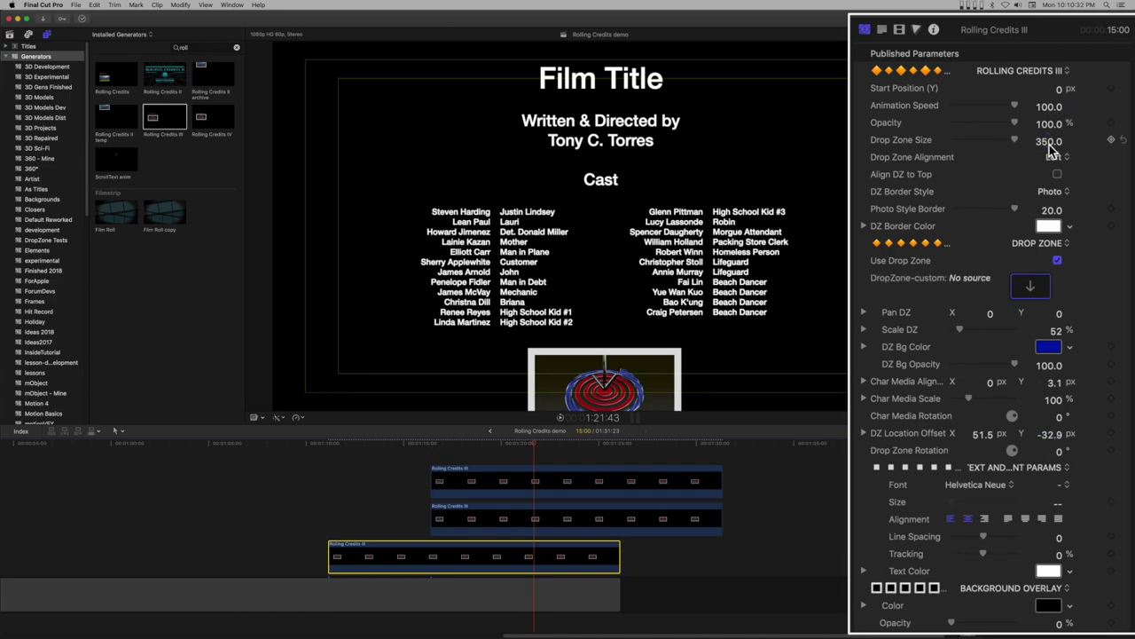
Step: Enlarge Drop Zone Size to 588, preview playback, and shift the X offset left to 37.1
mouse_move(1051, 142)
left_mouse_down()
mouse_move(1080, 142)
mouse_move(1050, 159)
left_mouse_up()
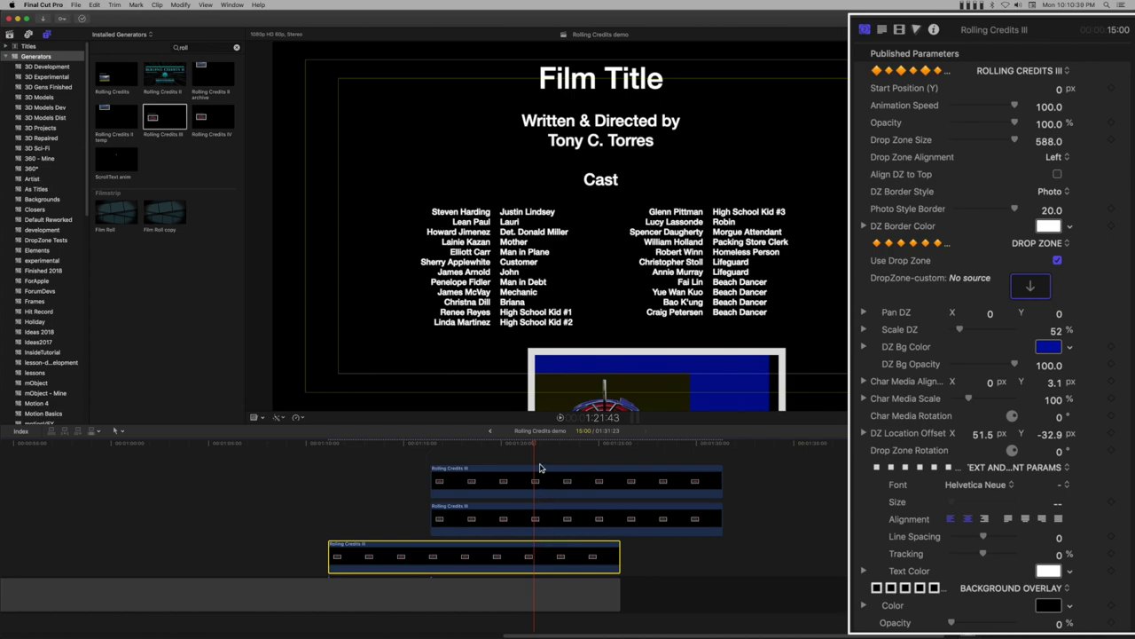
key("space")
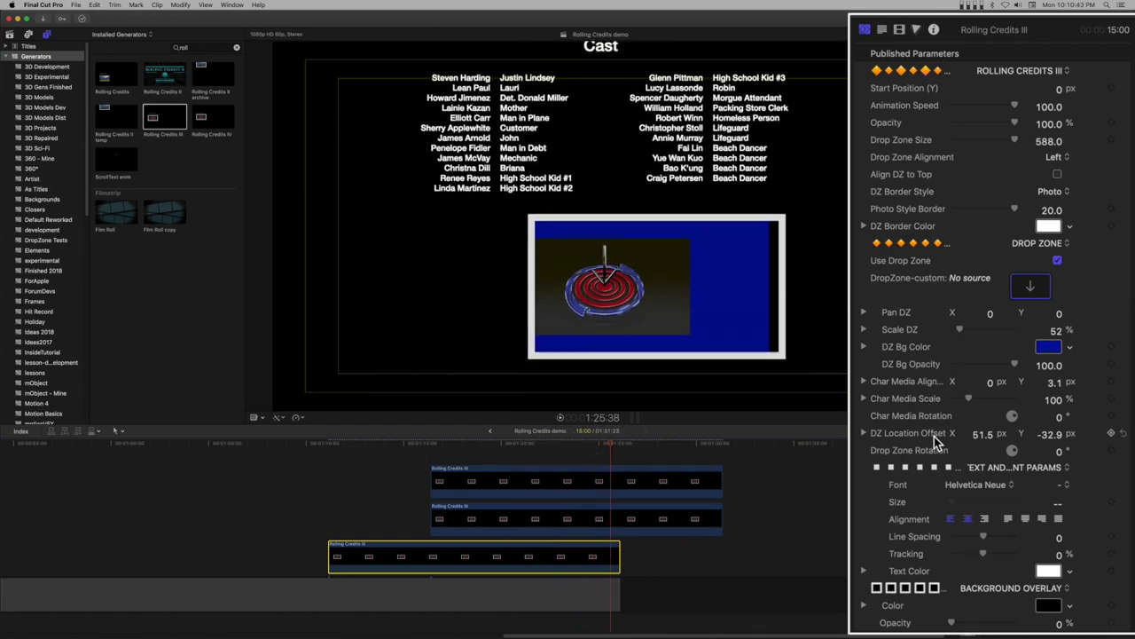
left_click_drag(981, 434, 963, 434)
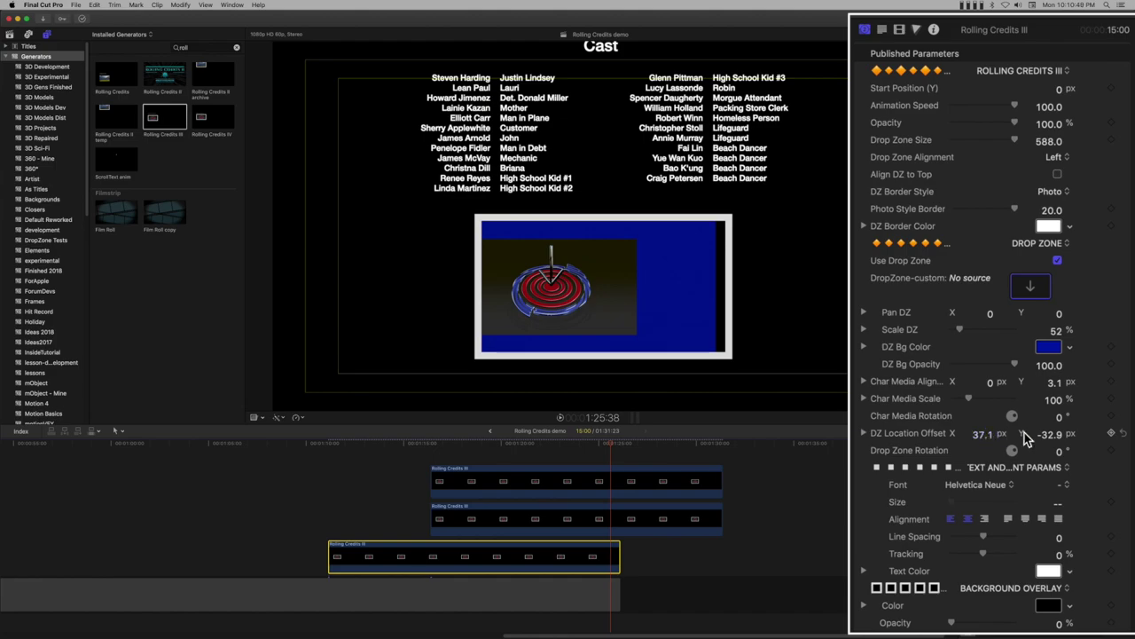
Step: Set Drop Zone Alignment to Center and pan the image to X 28.2 at 78% scale
left_click(864, 433)
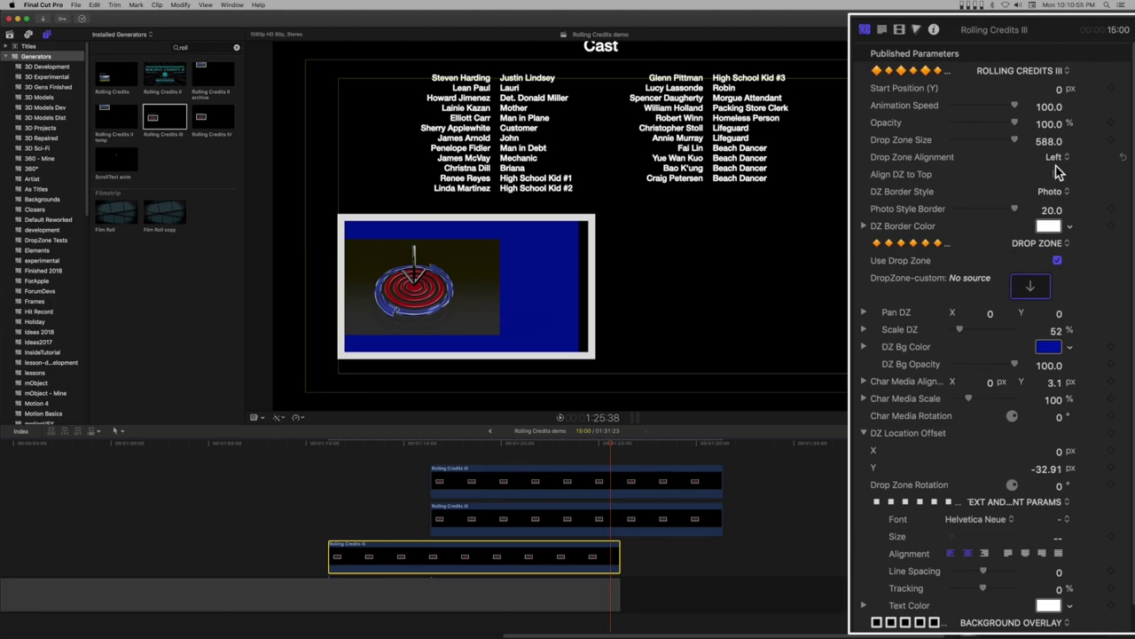
left_click(1055, 158)
left_click(1057, 173)
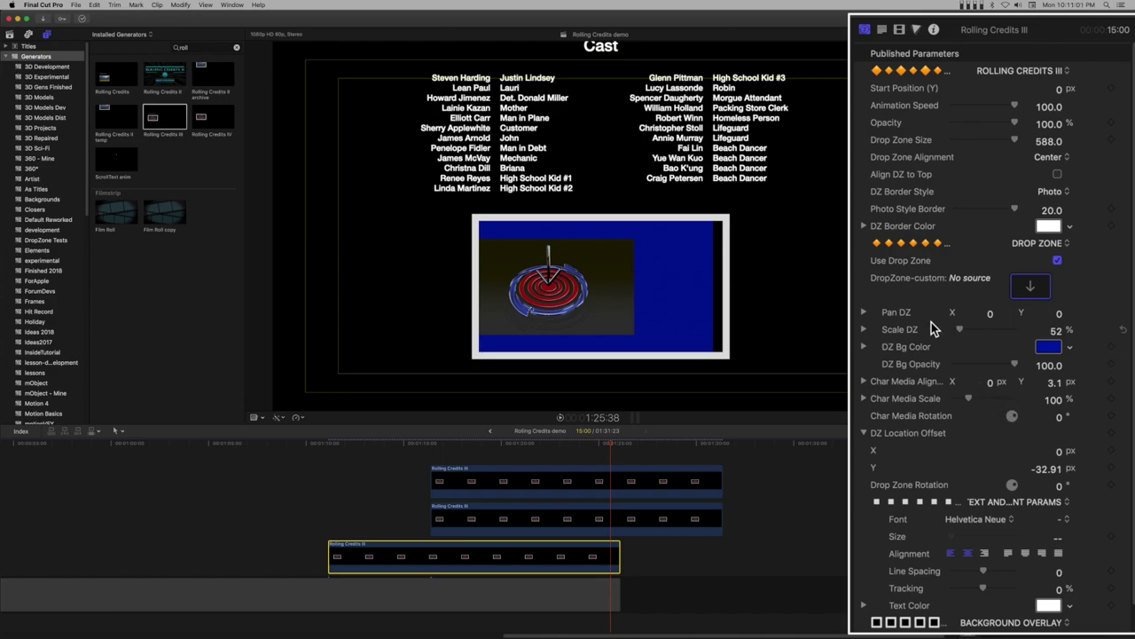
left_click_drag(990, 315, 969, 335)
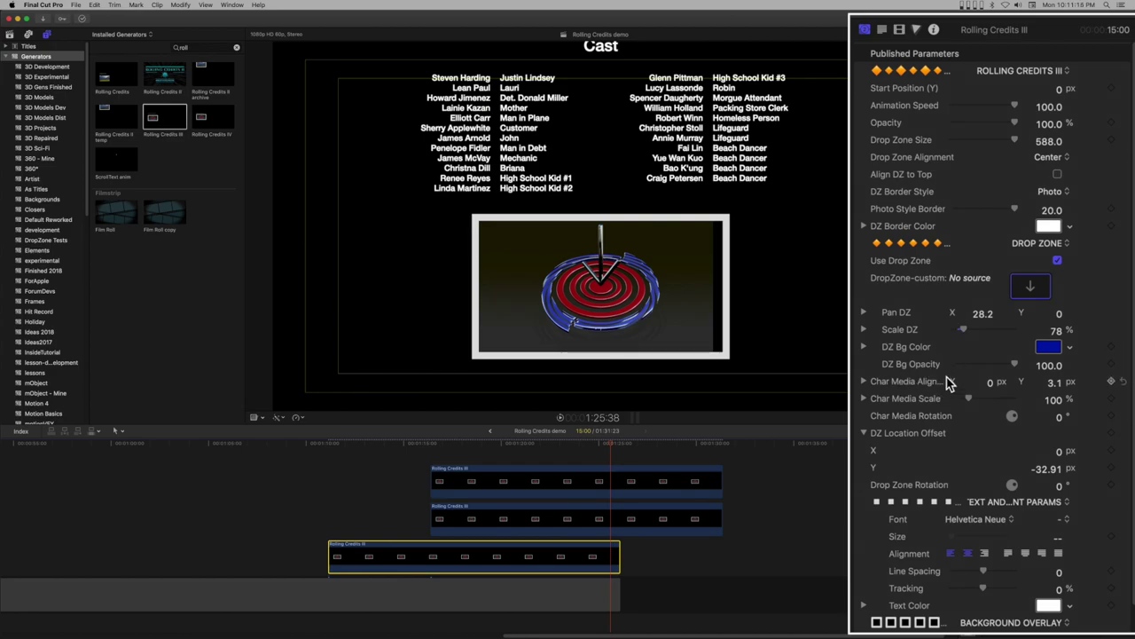
Step: Refine the drop-zone image to 77% scale, Char Media Align X 3.0 and Pan DZ X 22.5
left_click_drag(967, 336, 967, 338)
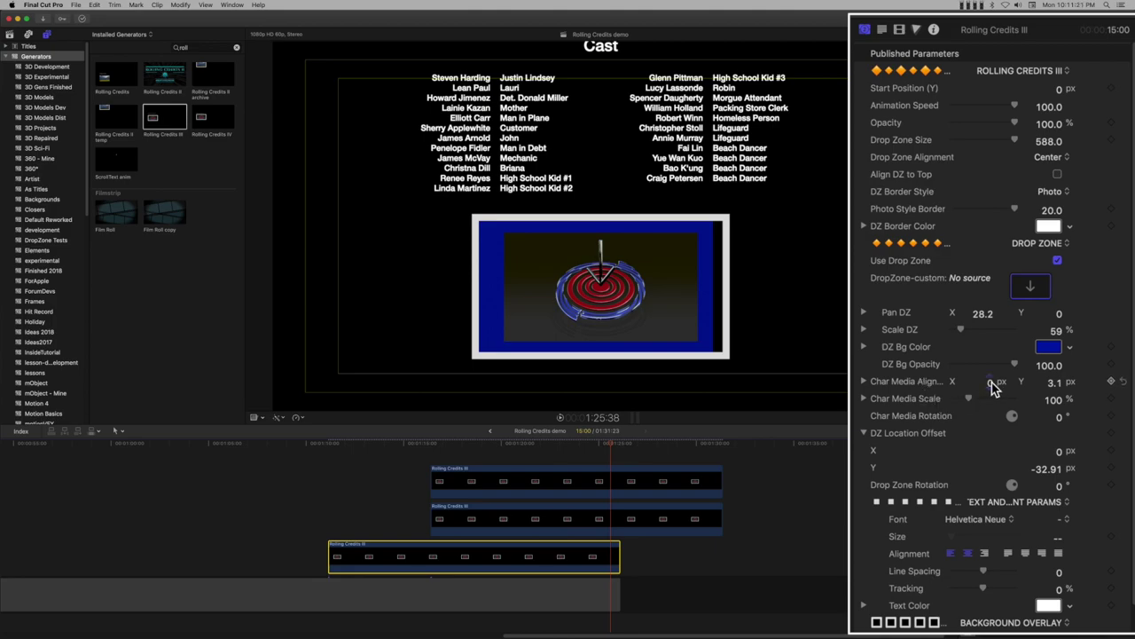
left_click_drag(994, 389, 1006, 389)
mouse_move(987, 316)
left_mouse_down()
mouse_move(968, 333)
mouse_move(980, 321)
left_mouse_up()
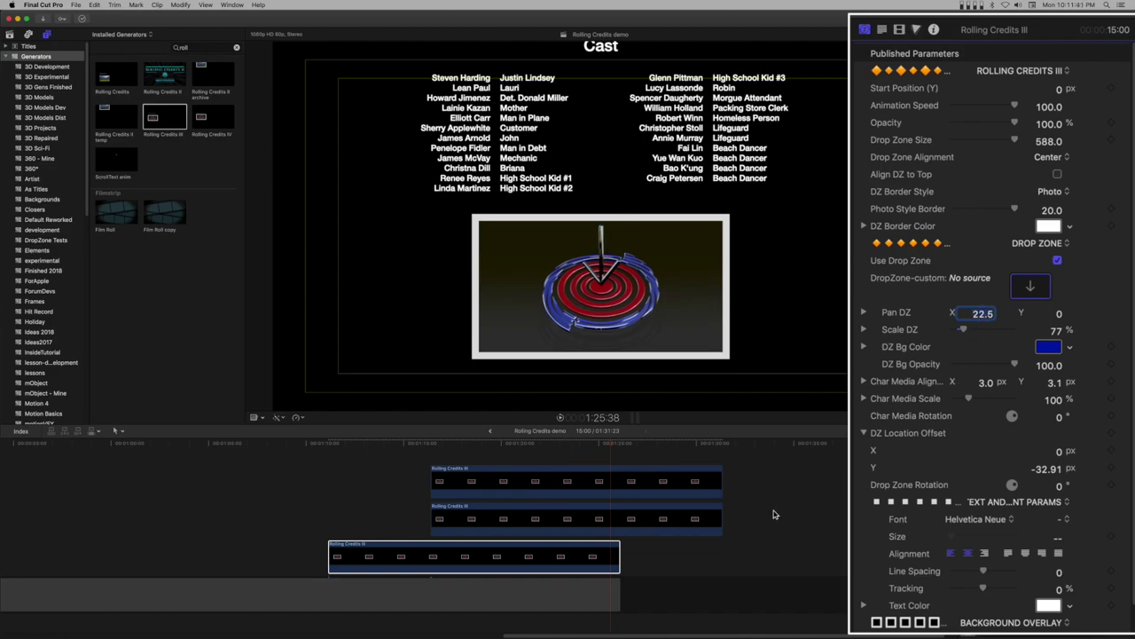